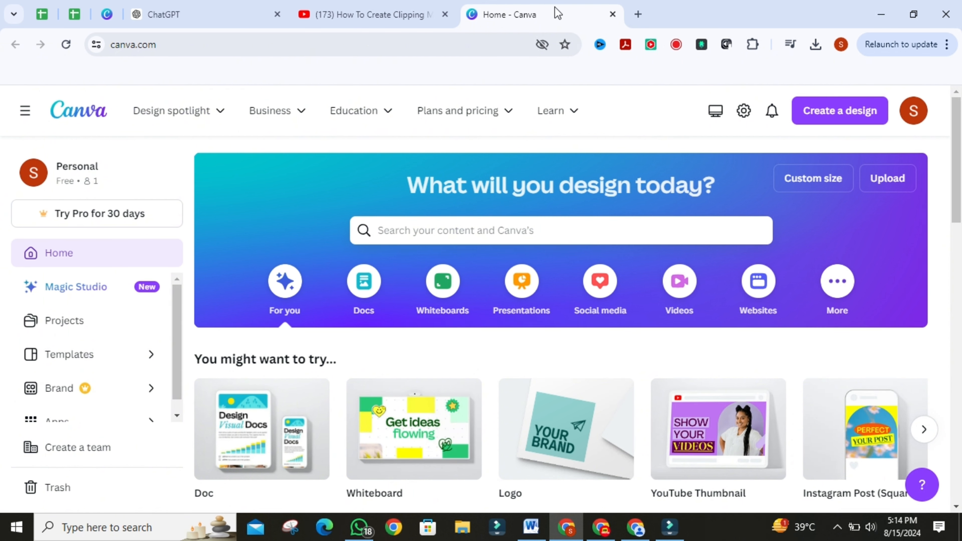
# Step: Create a new custom-size design of 4000 × 4000 px
pyautogui.click(809, 119)
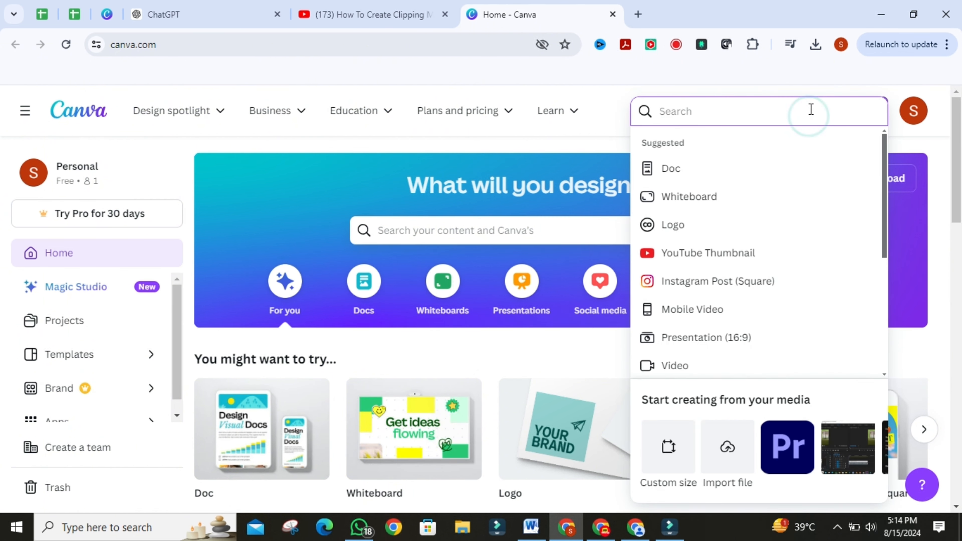
pyautogui.click(821, 98)
pyautogui.click(827, 111)
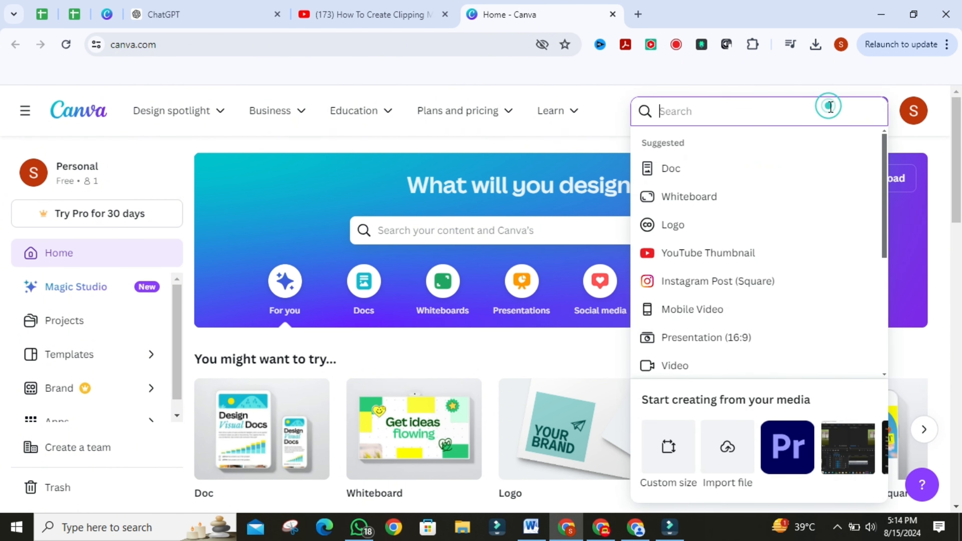
pyautogui.scroll(-3, 789, 254)
pyautogui.scroll(-4, 731, 417)
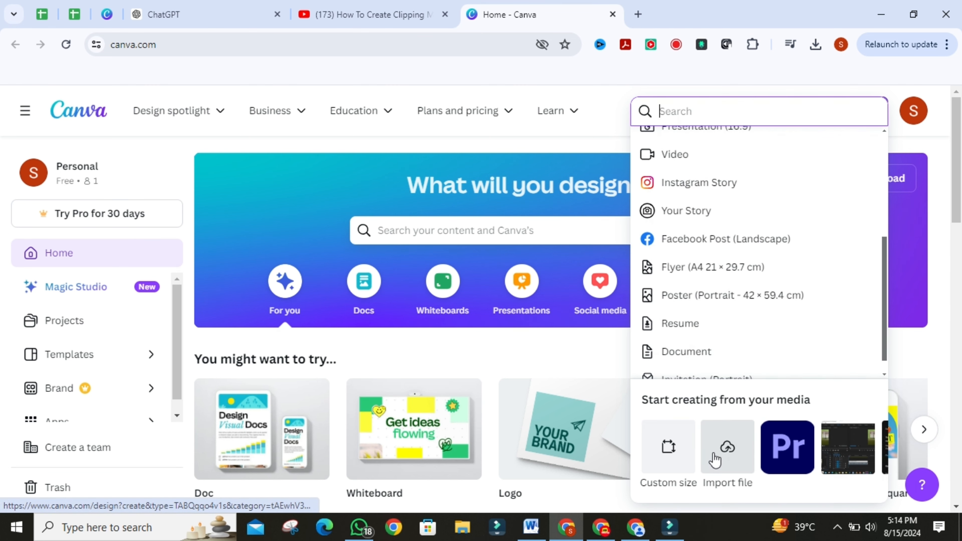
pyautogui.click(669, 464)
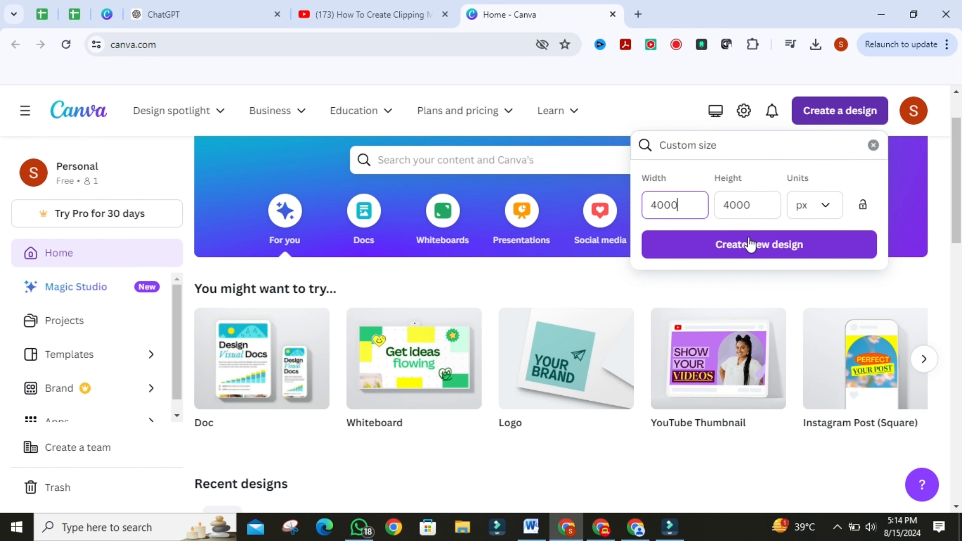
pyautogui.click(746, 250)
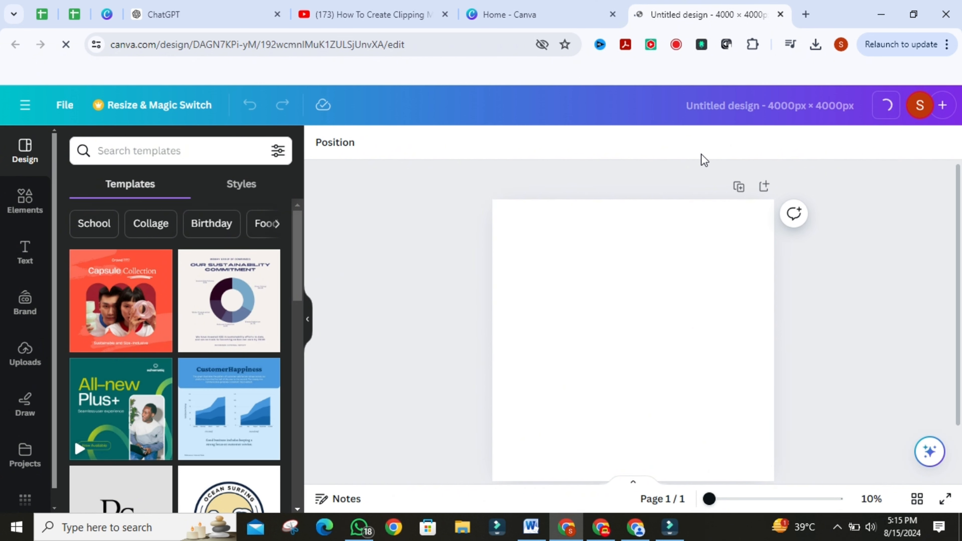
# Step: Search elements for frames and place a circle frame on the page
pyautogui.click(25, 200)
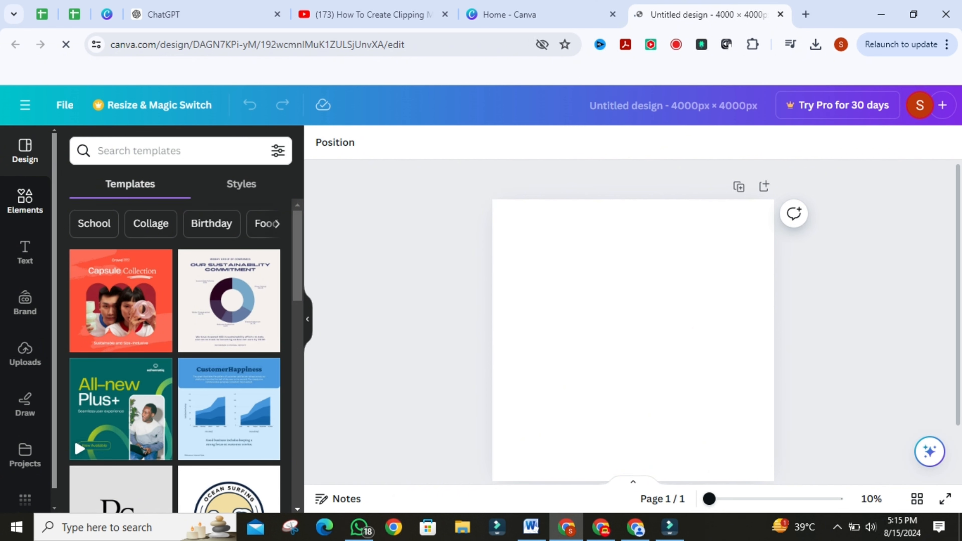
pyautogui.click(124, 152)
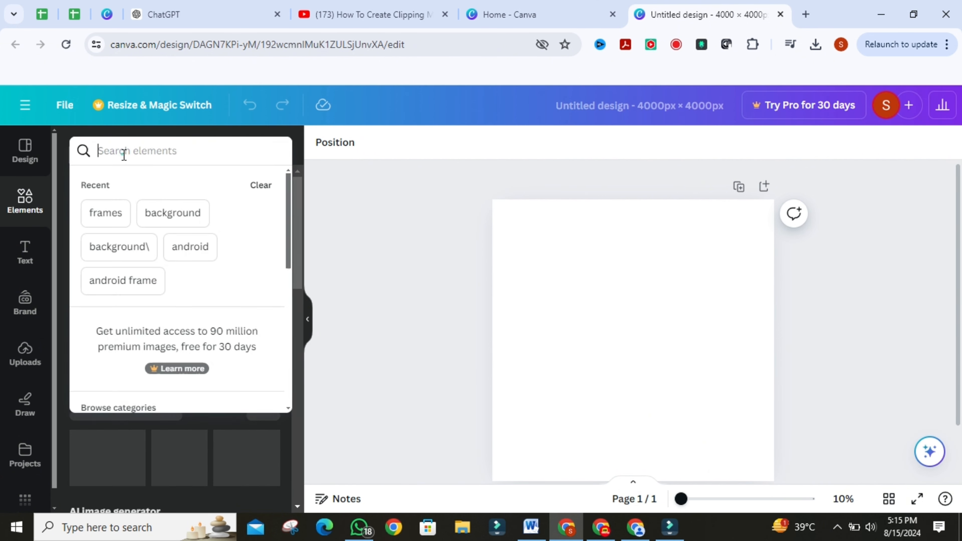
pyautogui.click(111, 211)
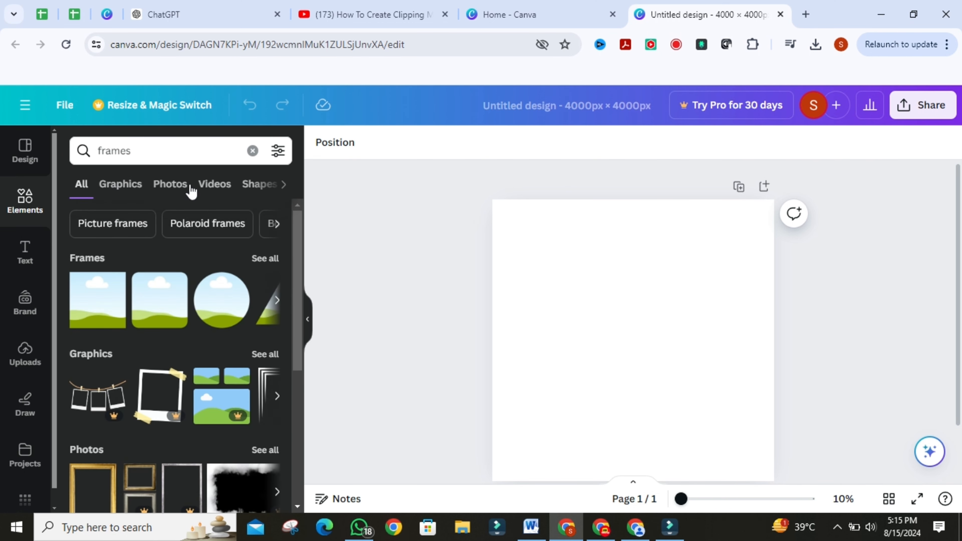
pyautogui.click(266, 259)
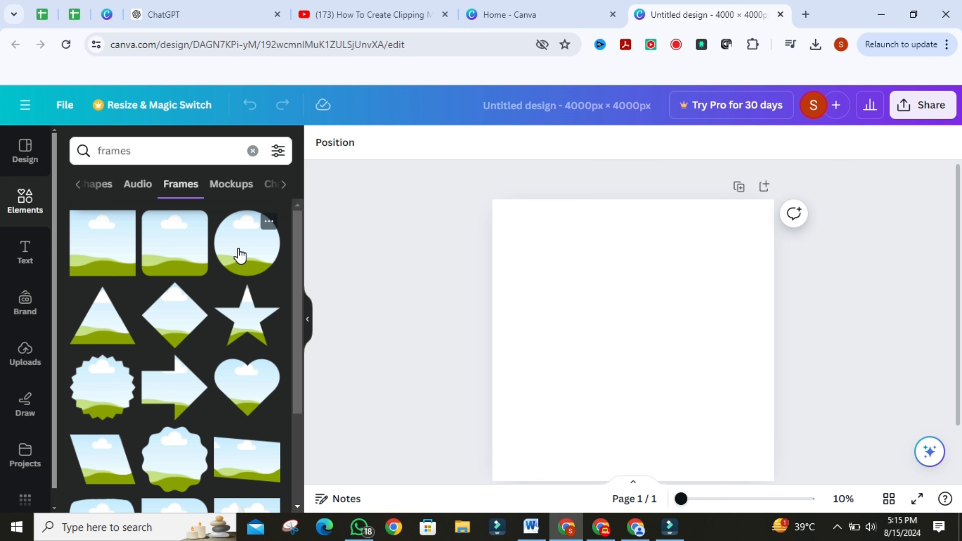
pyautogui.moveTo(243, 256); pyautogui.dragTo(599, 307)
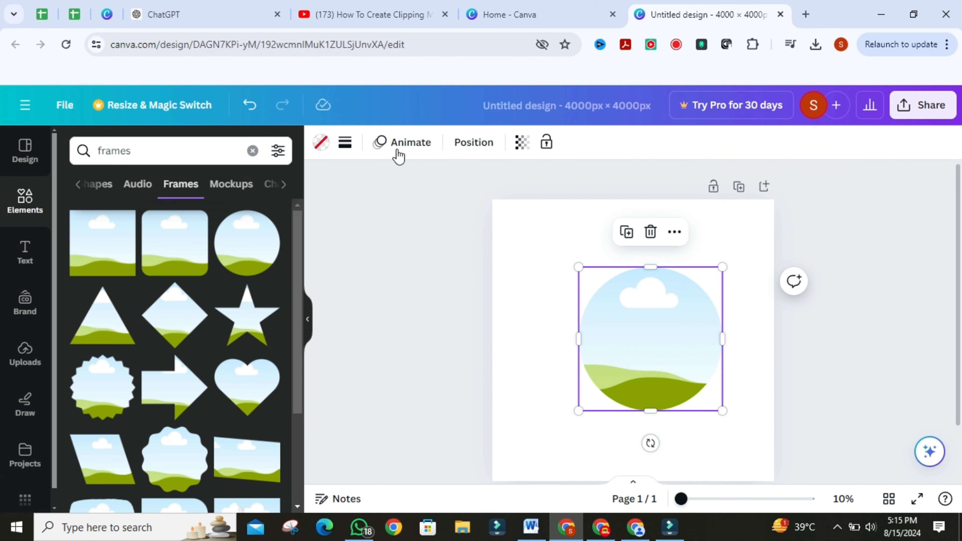
# Step: Search element photos for background and add the dark teal background photo to the page
pyautogui.click(247, 153)
pyautogui.click(253, 153)
pyautogui.click(218, 151)
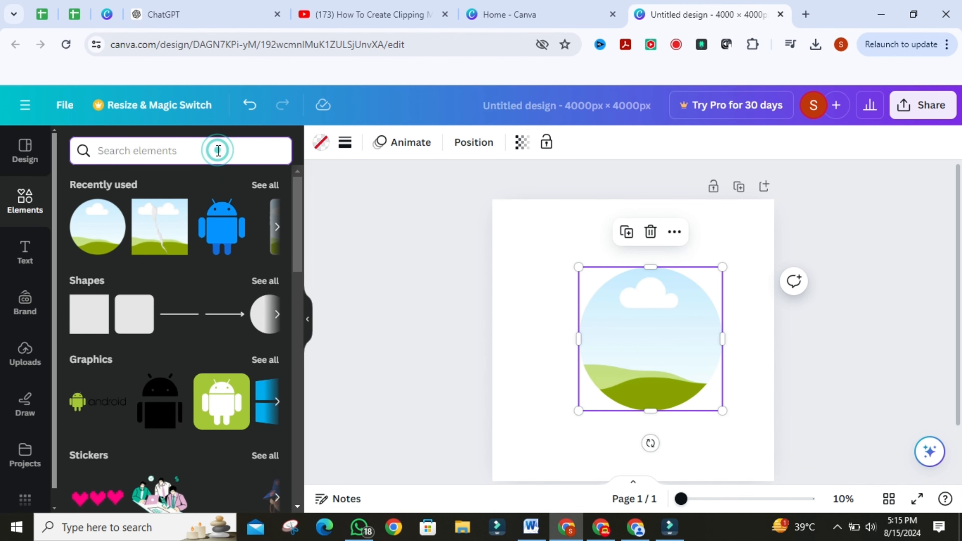
pyautogui.write('ba')
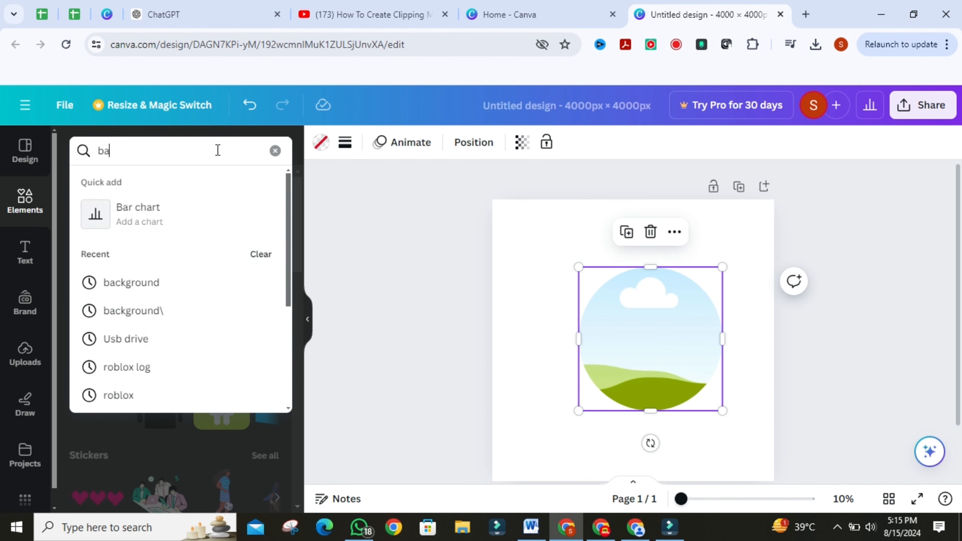
pyautogui.write('ckground')
pyautogui.press('Return')
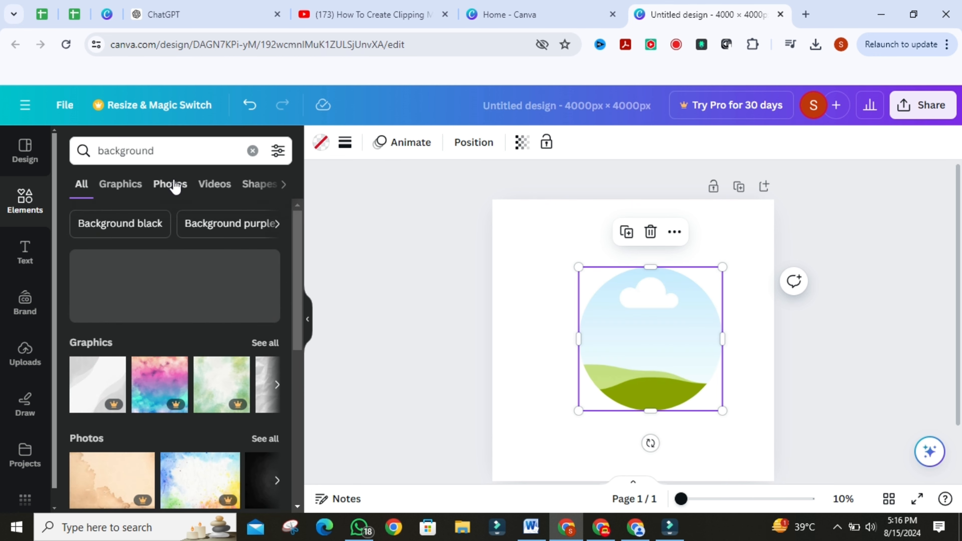
pyautogui.click(174, 185)
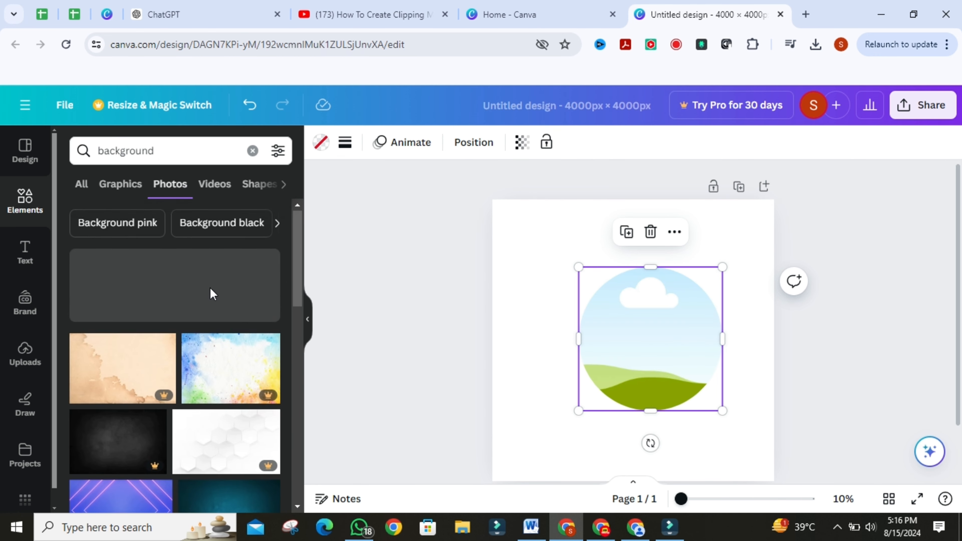
pyautogui.scroll(-5, 211, 291)
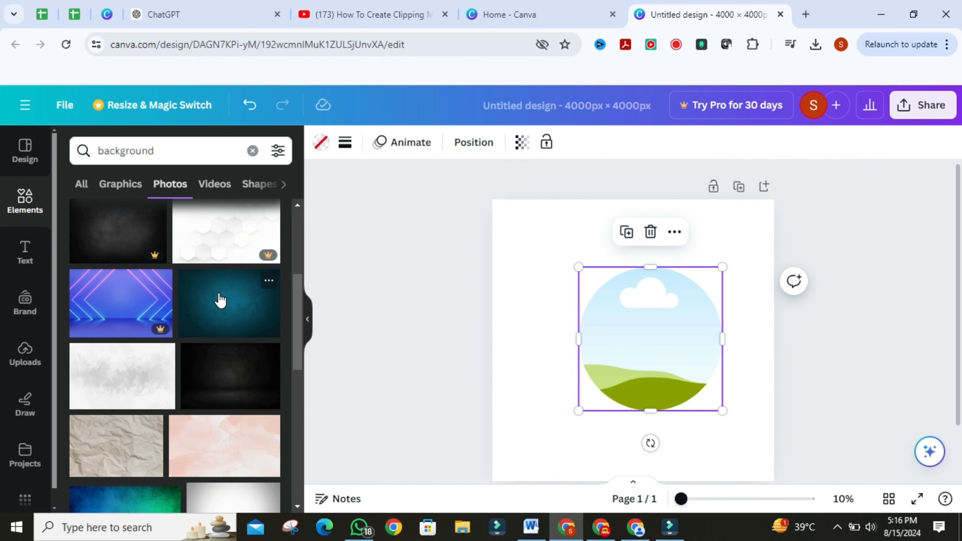
pyautogui.click(218, 303)
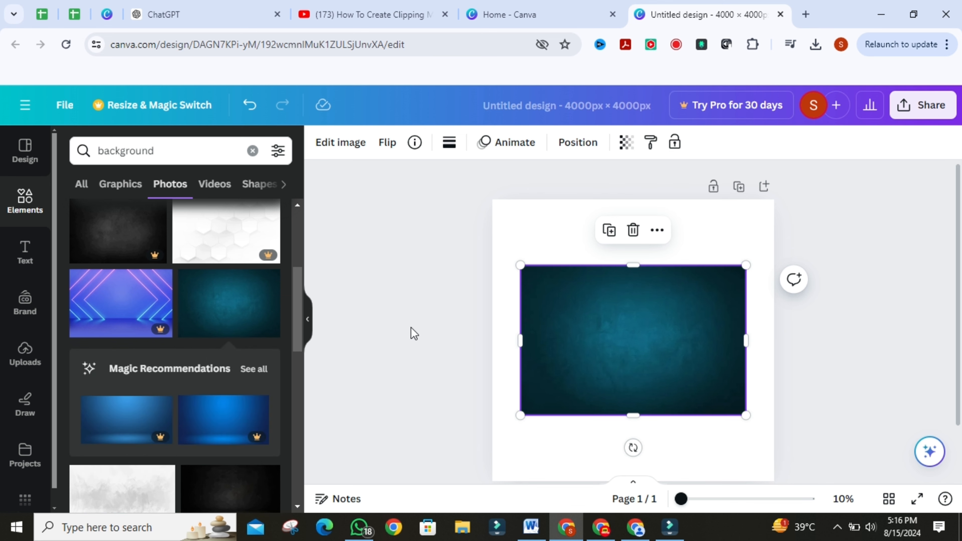
# Step: Drop the teal background photo into the circle frame and confirm the crop
pyautogui.scroll(-5, 213, 374)
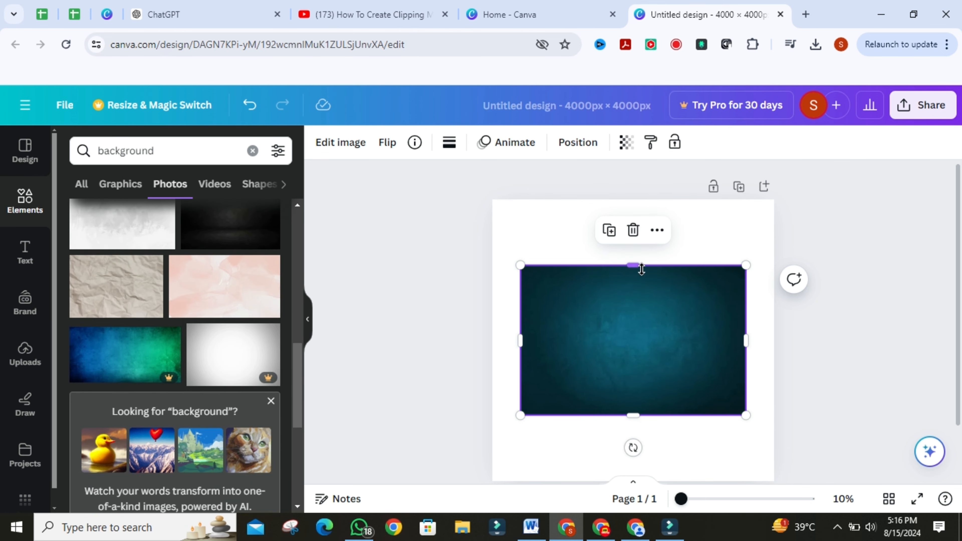
pyautogui.moveTo(603, 312); pyautogui.dragTo(574, 310)
pyautogui.doubleClick(653, 333)
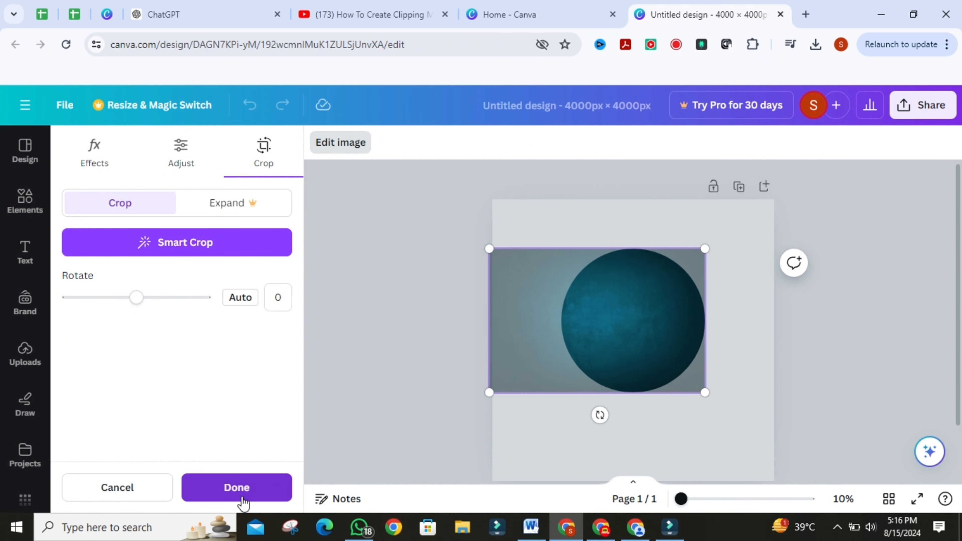
pyautogui.click(238, 491)
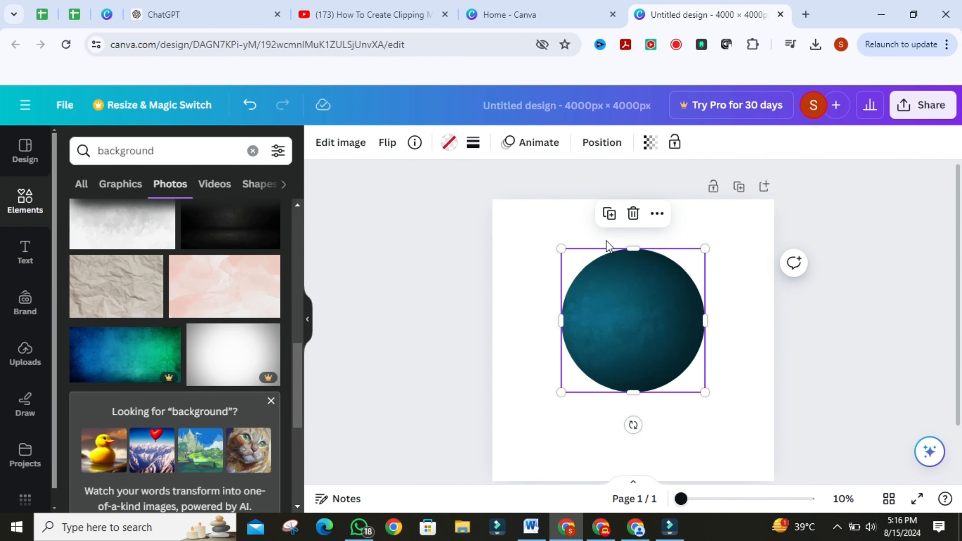
# Step: Add a second page and place a square frame on it from the frames search
pyautogui.scroll(-2, 644, 444)
pyautogui.click(659, 451)
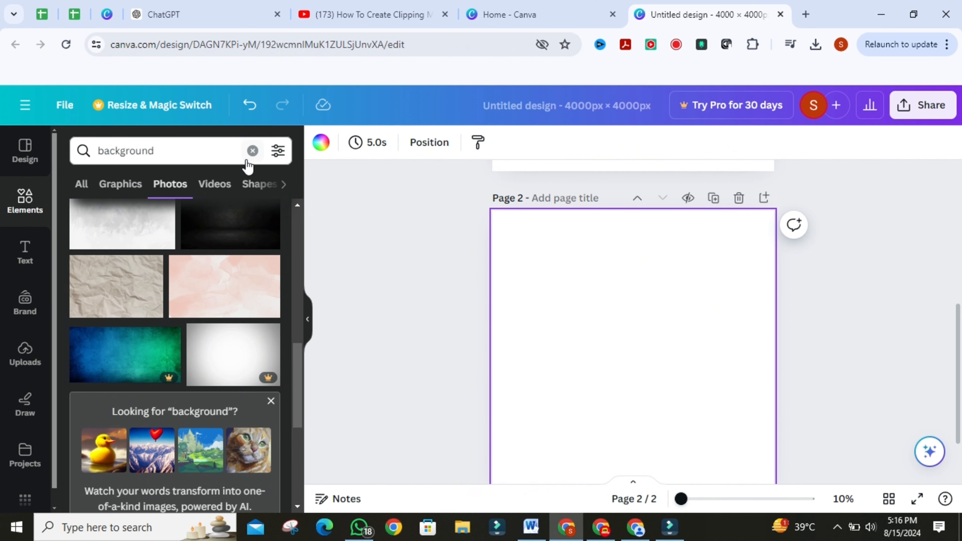
pyautogui.click(252, 151)
pyautogui.write('f')
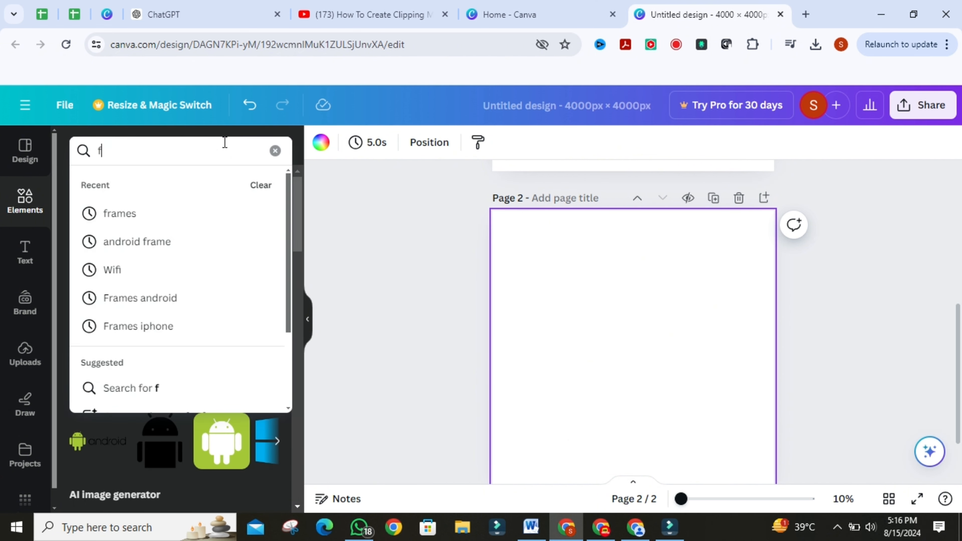
pyautogui.write('rames')
pyautogui.press('Return')
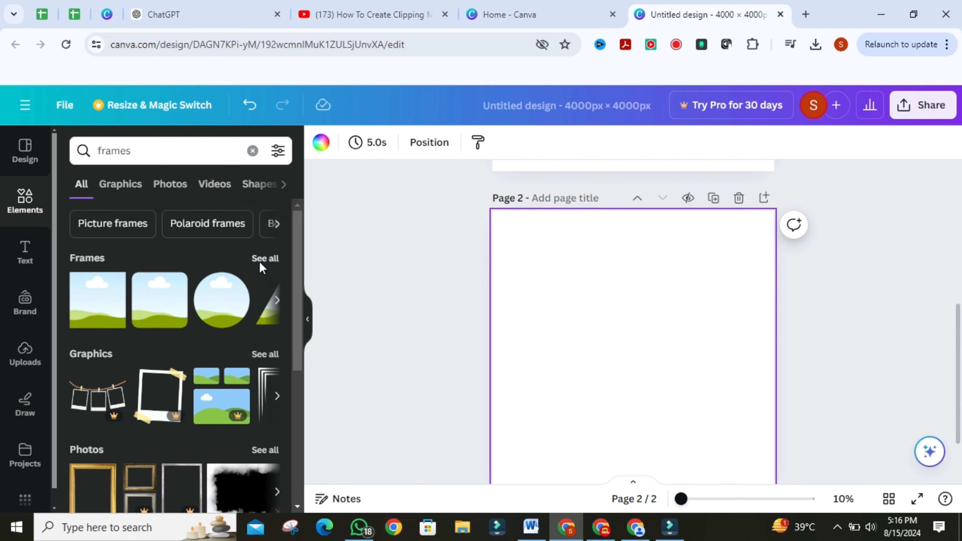
pyautogui.click(259, 260)
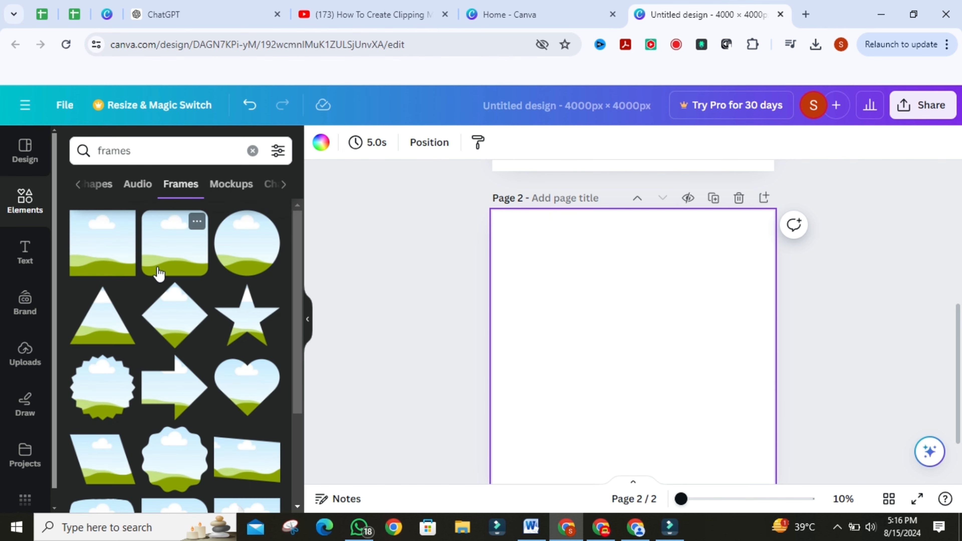
pyautogui.click(118, 262)
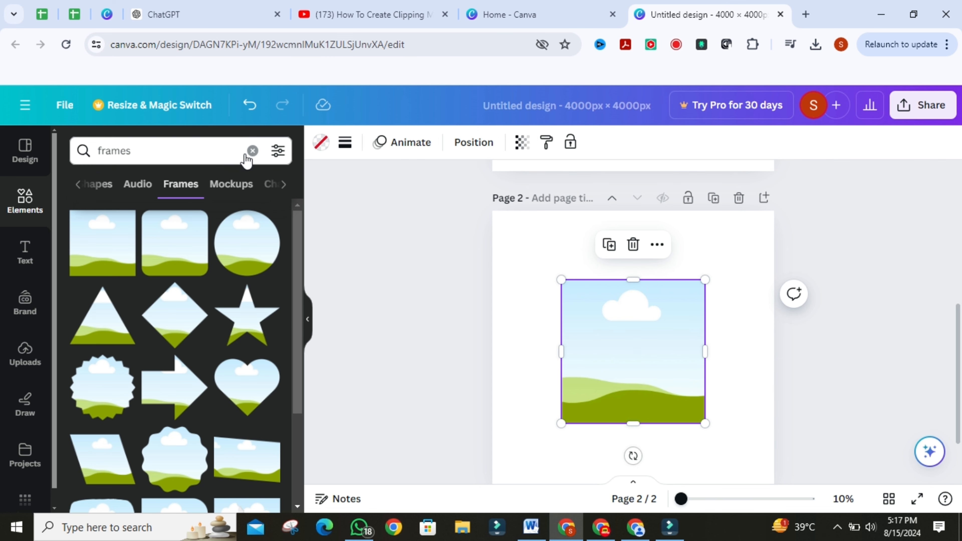
# Step: Fill the square frame with the recently used dark teal background photo
pyautogui.click(252, 151)
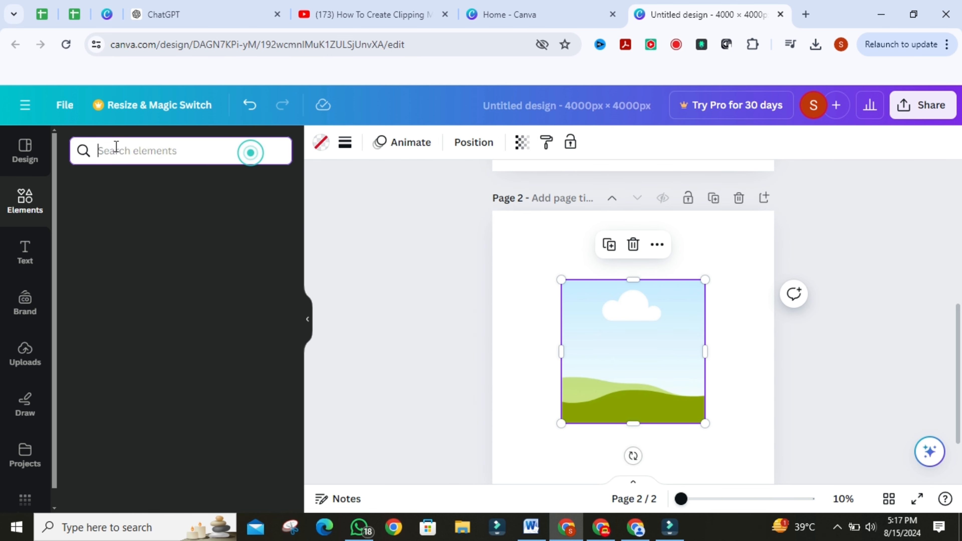
pyautogui.write('ba')
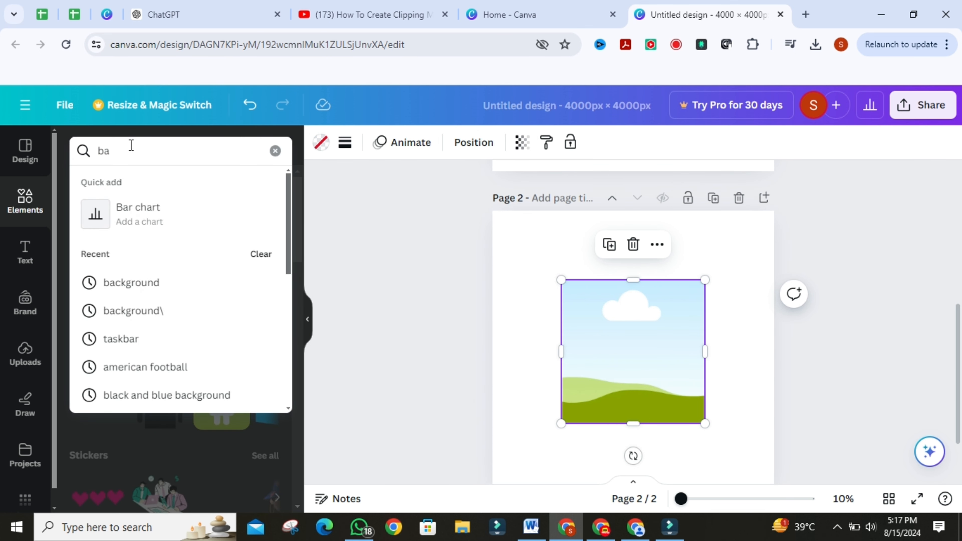
pyautogui.click(273, 151)
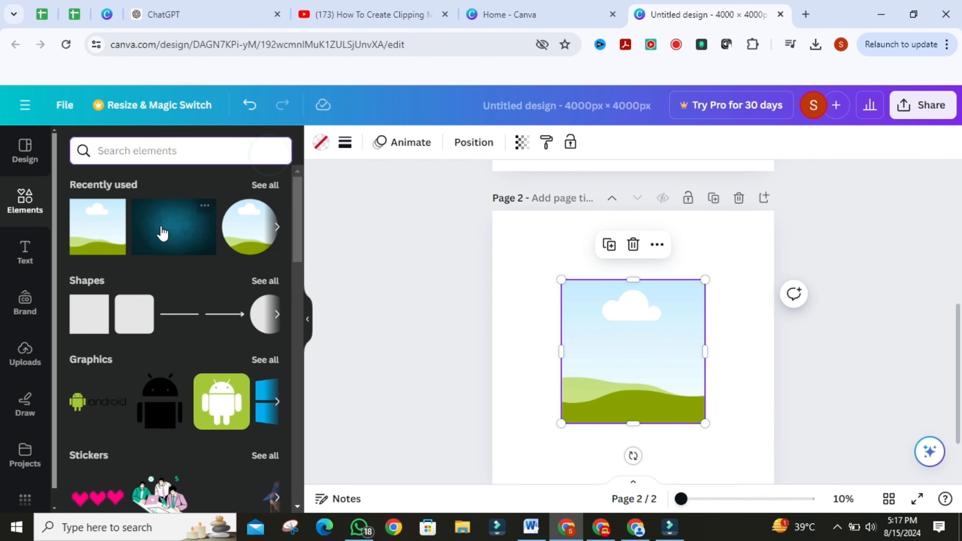
pyautogui.click(186, 233)
pyautogui.moveTo(640, 361); pyautogui.dragTo(639, 378)
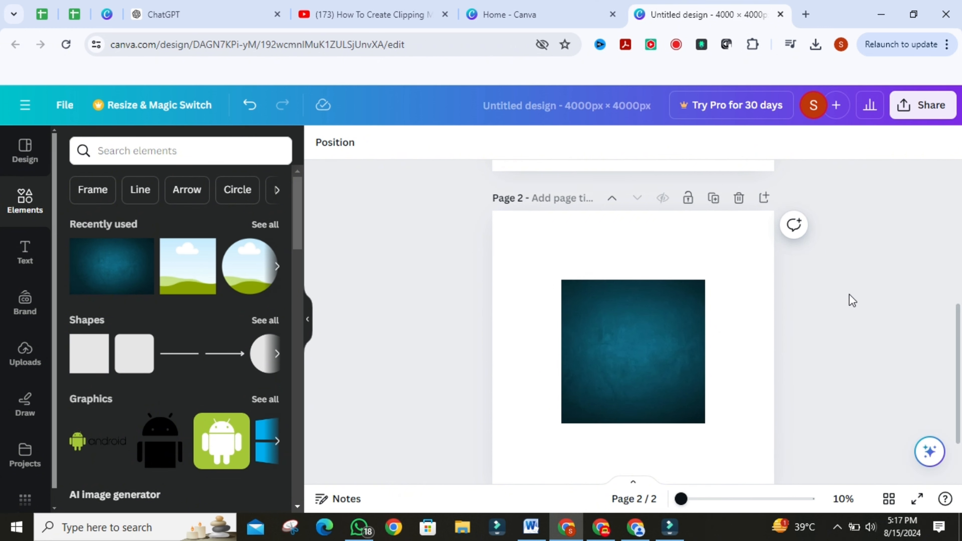
# Step: Add a third page to the design
pyautogui.scroll(-1, 857, 296)
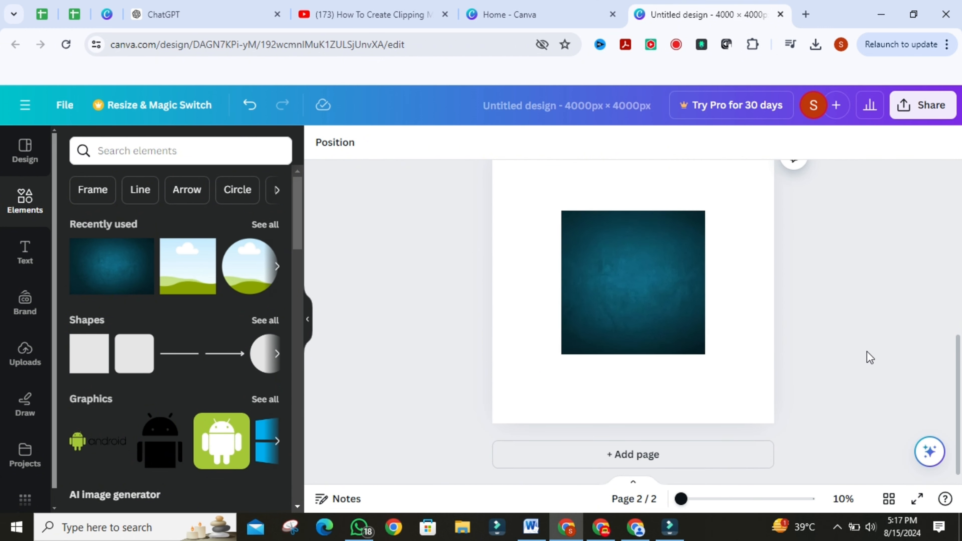
pyautogui.scroll(1, 869, 357)
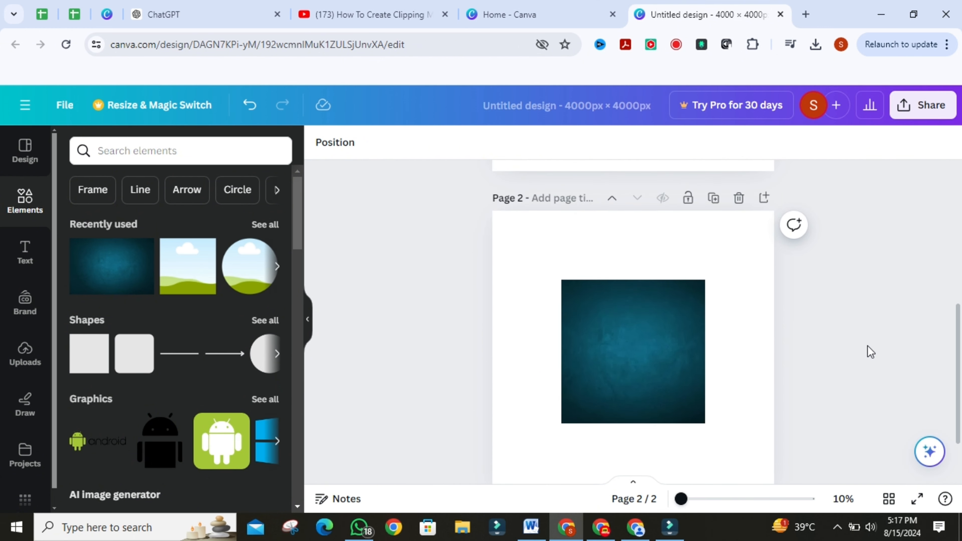
pyautogui.scroll(-1, 867, 346)
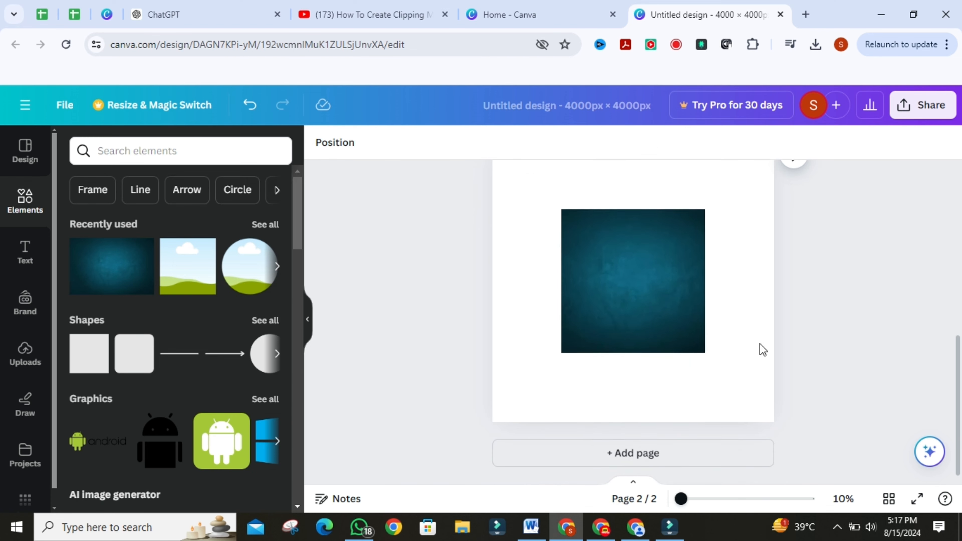
pyautogui.click(655, 310)
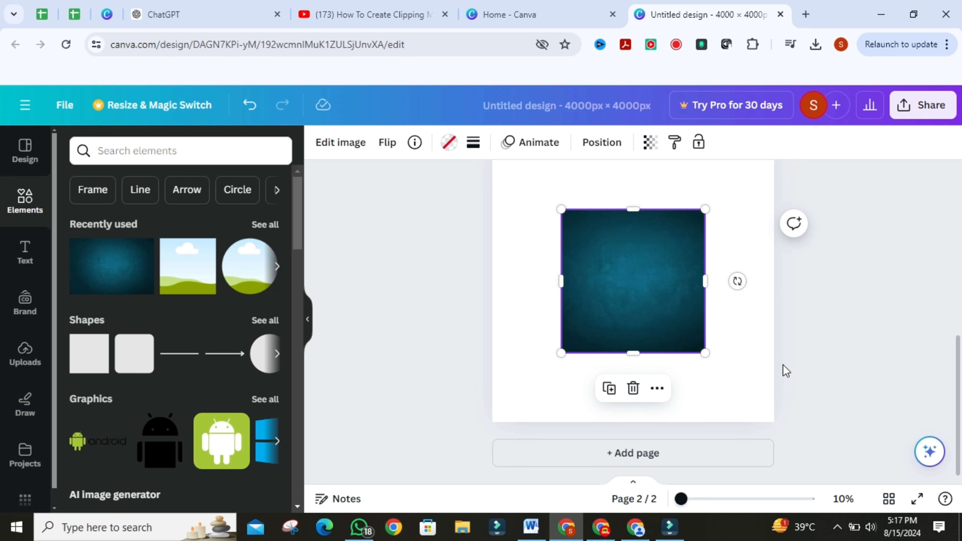
pyautogui.click(676, 452)
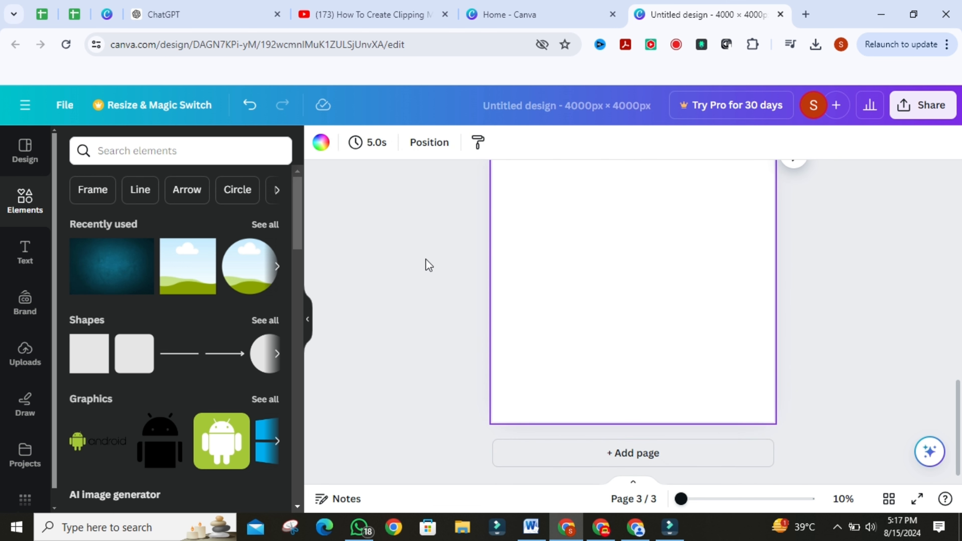
# Step: Search elements for frames, open the Frames category and place a phone frame on page 3, resizing it
pyautogui.click(151, 147)
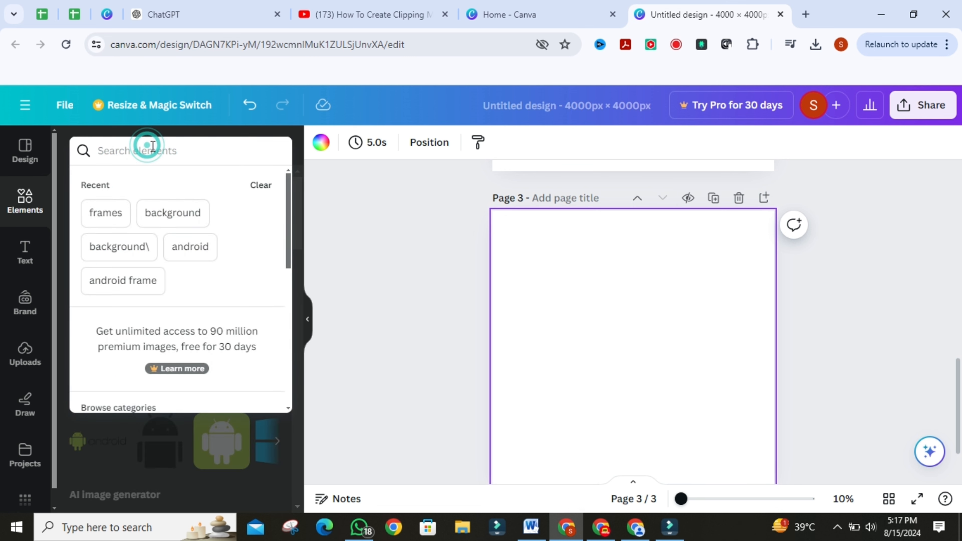
pyautogui.write('fra')
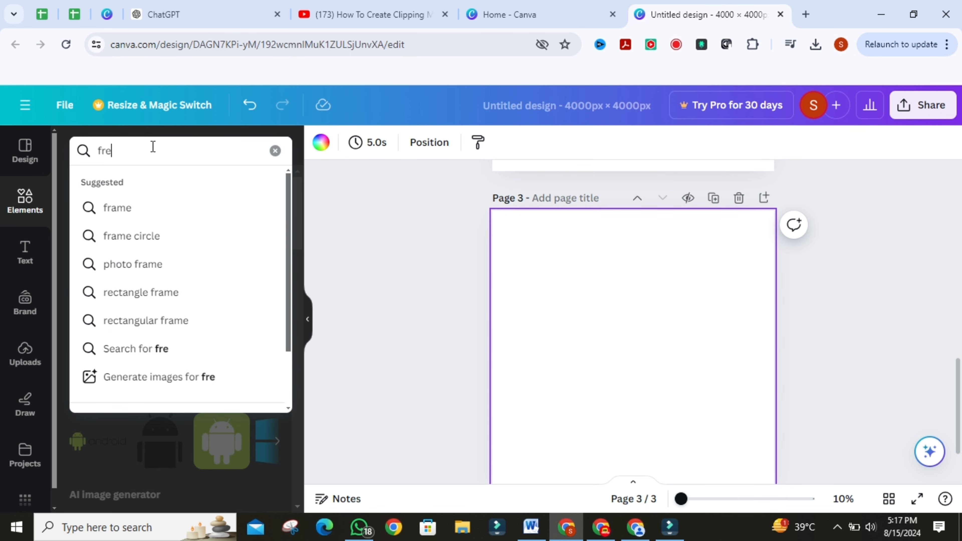
pyautogui.write('mes')
pyautogui.press('Return')
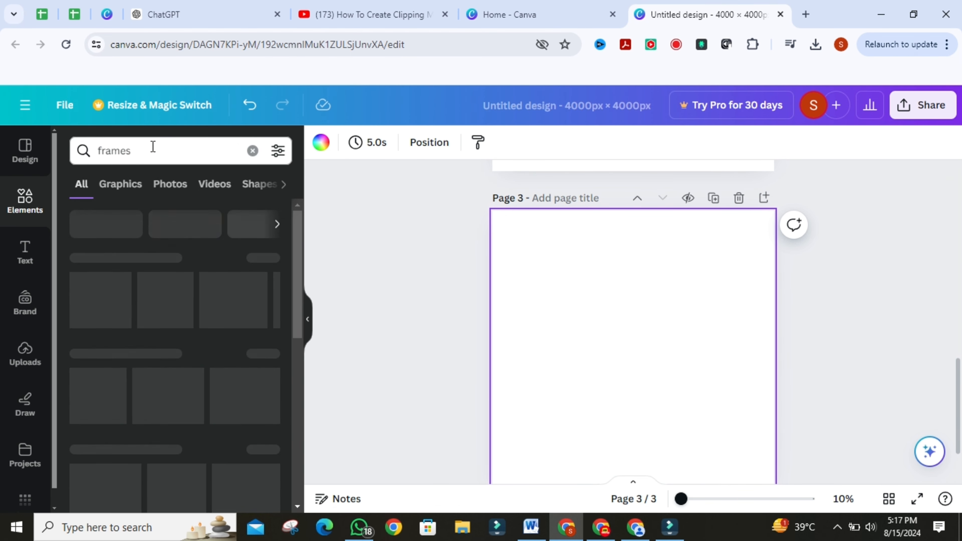
pyautogui.click(266, 257)
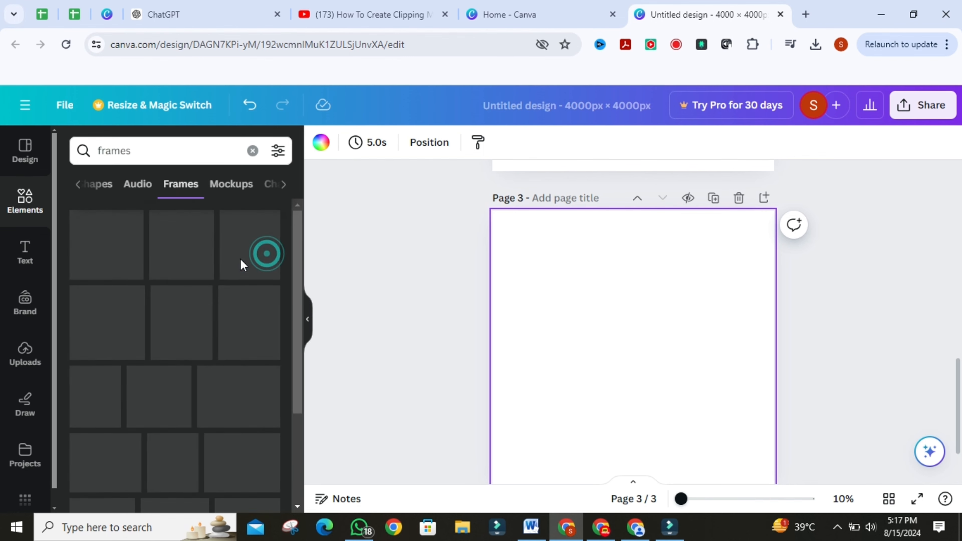
pyautogui.scroll(-10, 206, 309)
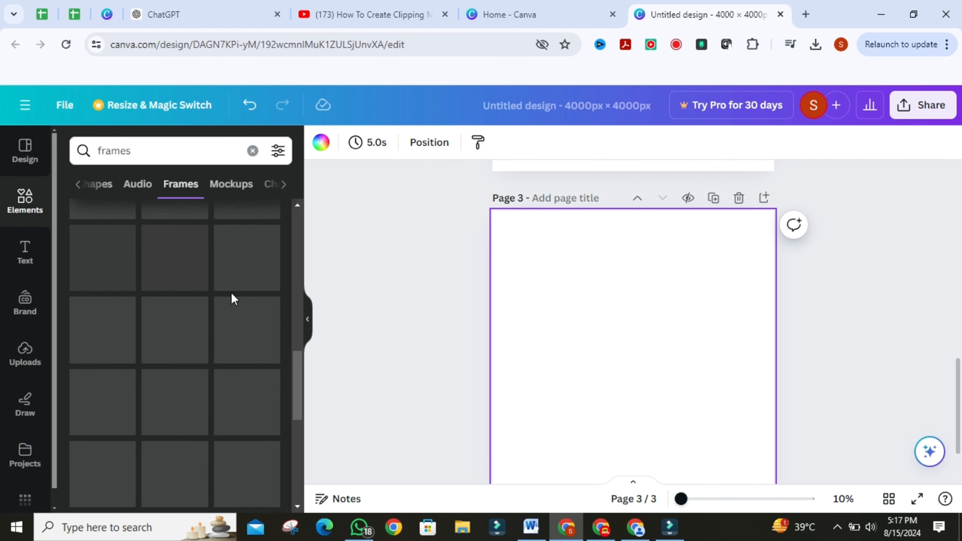
pyautogui.scroll(3, 146, 318)
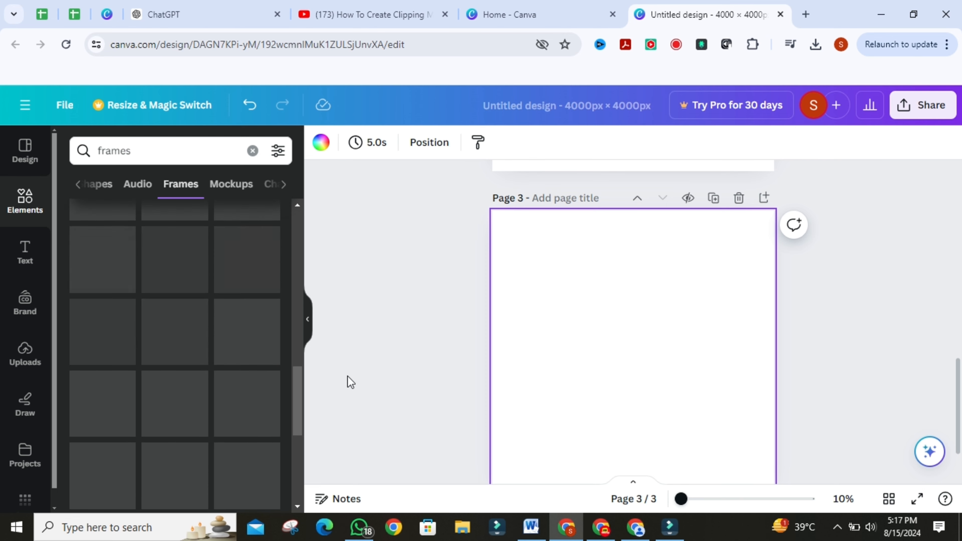
pyautogui.scroll(-3, 142, 350)
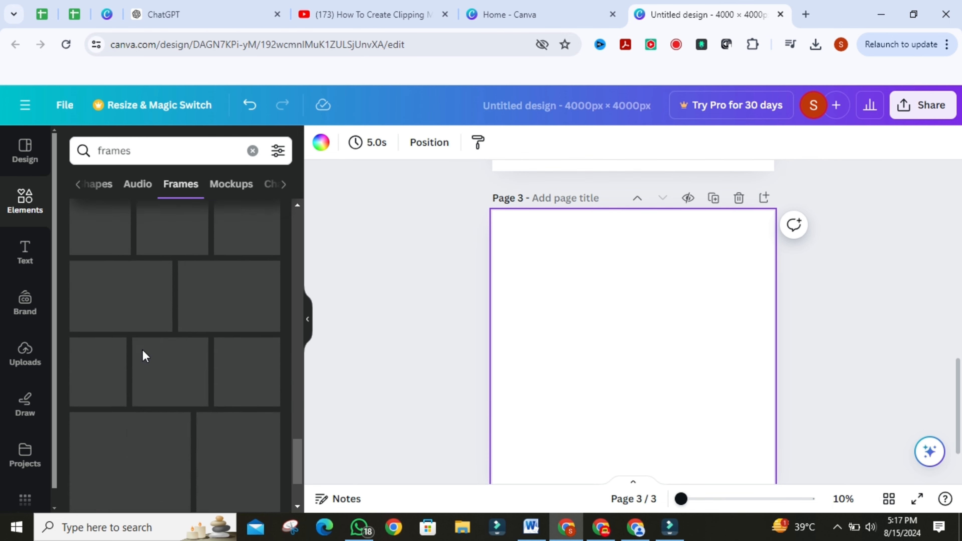
pyautogui.scroll(10, 142, 349)
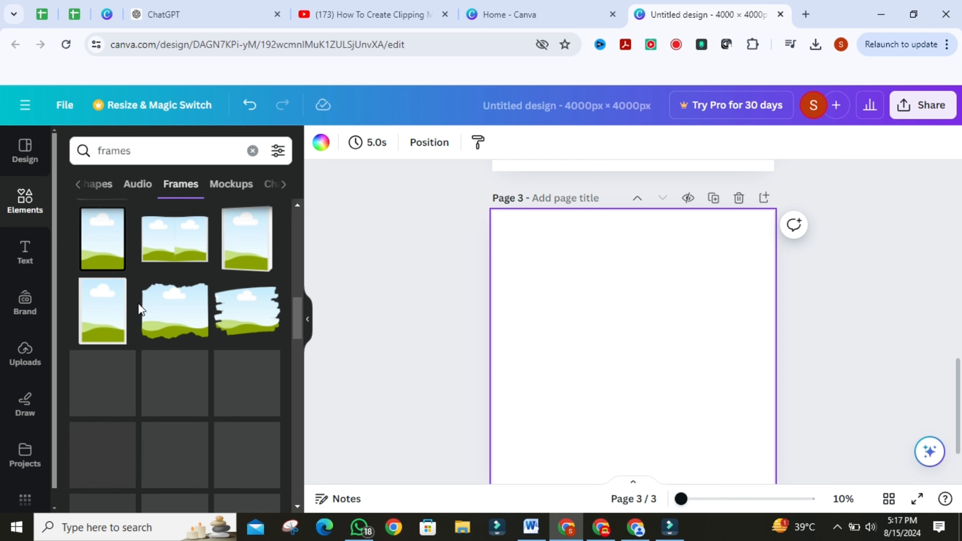
pyautogui.scroll(3, 142, 312)
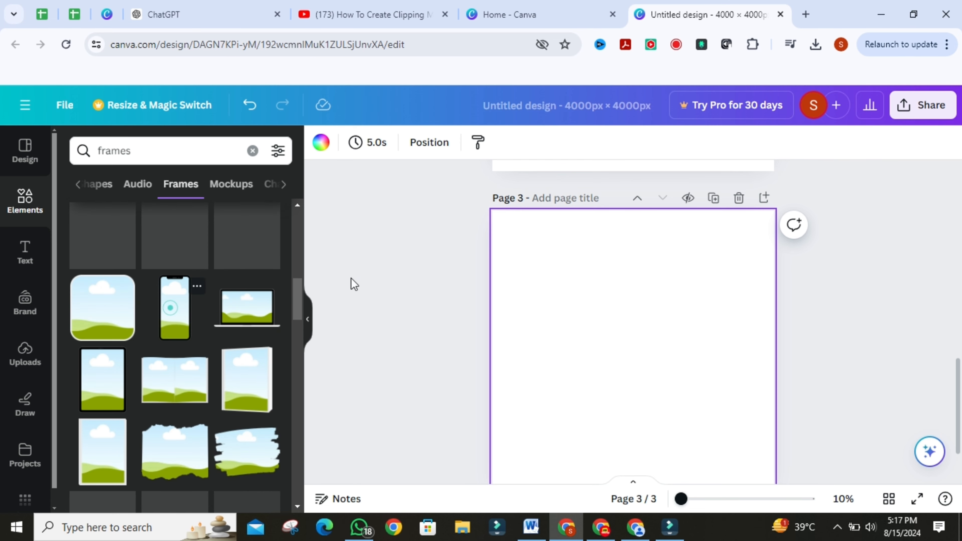
pyautogui.moveTo(667, 279); pyautogui.dragTo(706, 233)
pyautogui.moveTo(594, 424); pyautogui.dragTo(575, 464)
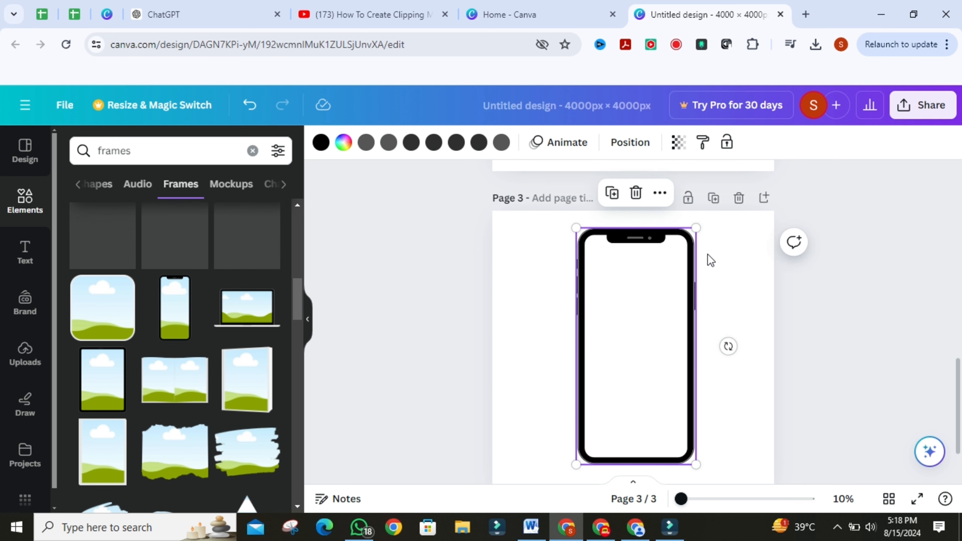
# Step: Recolour the phone frame's screen to red #ED1F1F with the custom colour picker
pyautogui.click(344, 142)
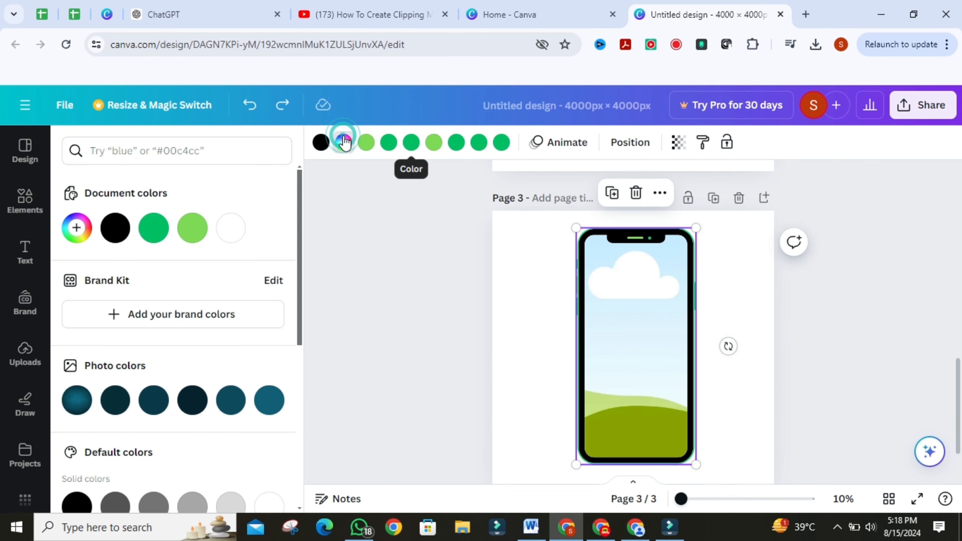
pyautogui.click(77, 232)
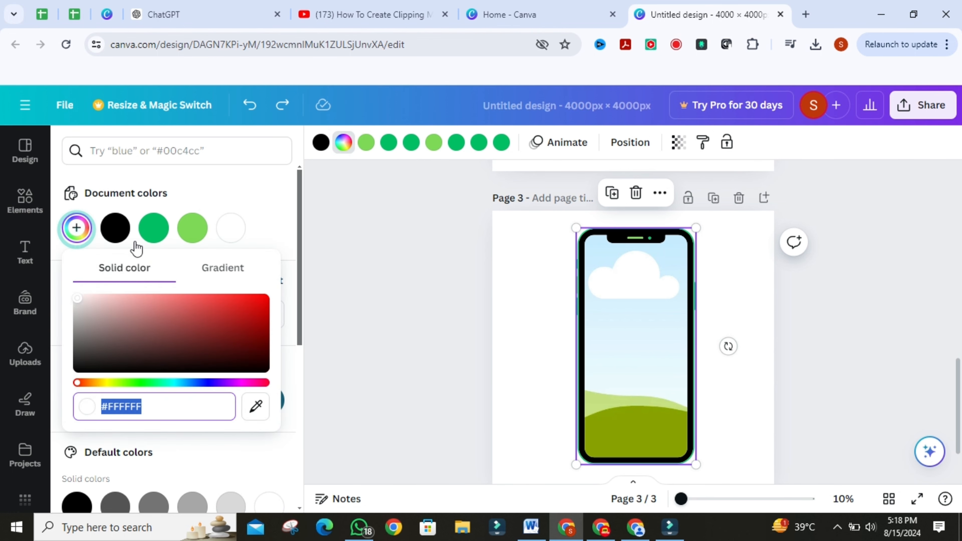
pyautogui.moveTo(151, 296); pyautogui.dragTo(244, 299)
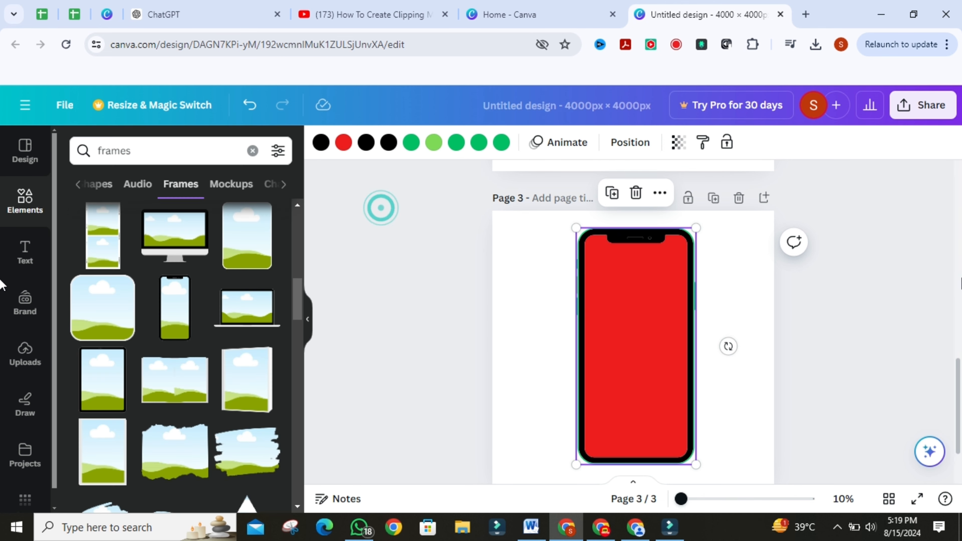
pyautogui.click(941, 284)
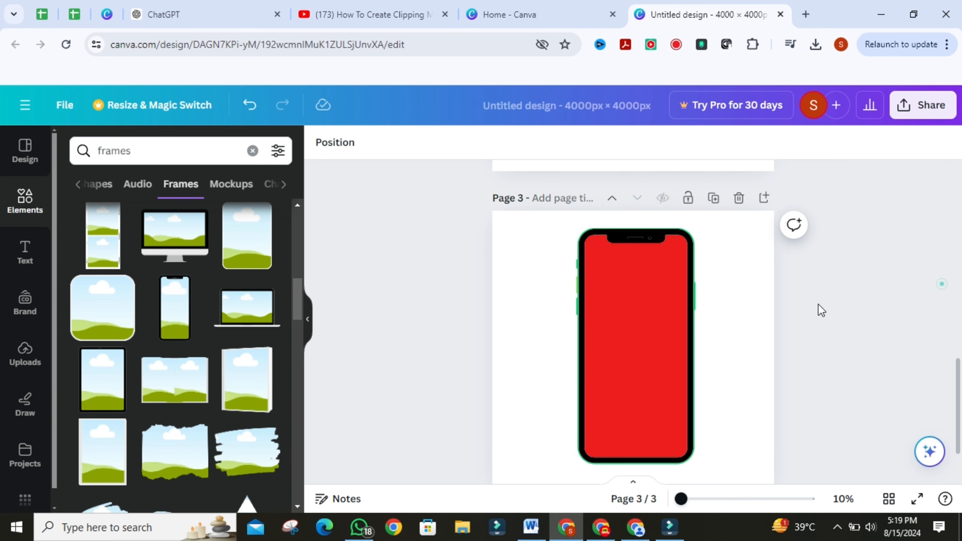
# Step: Drop the uploaded Discord logo image into the phone frame
pyautogui.scroll(-1, 818, 308)
pyautogui.click(45, 369)
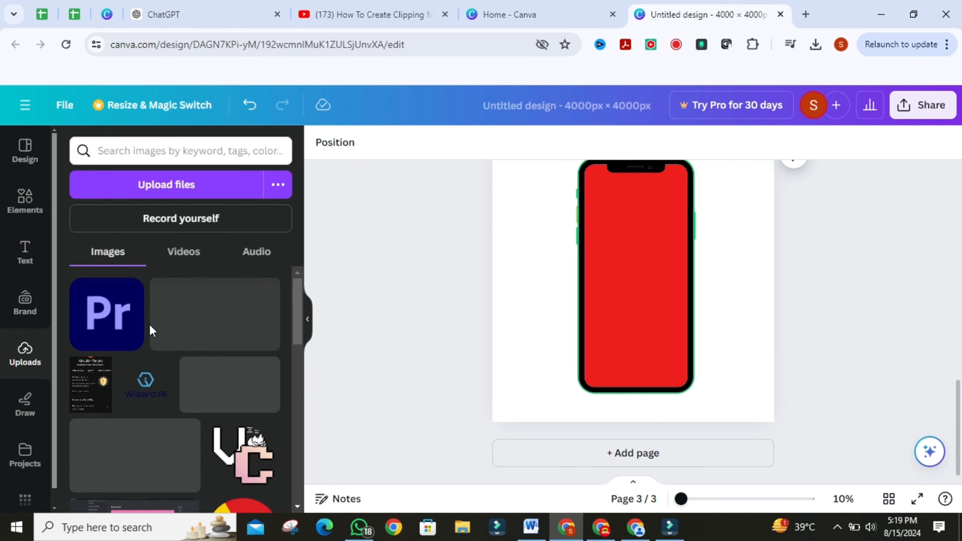
pyautogui.scroll(-2, 114, 379)
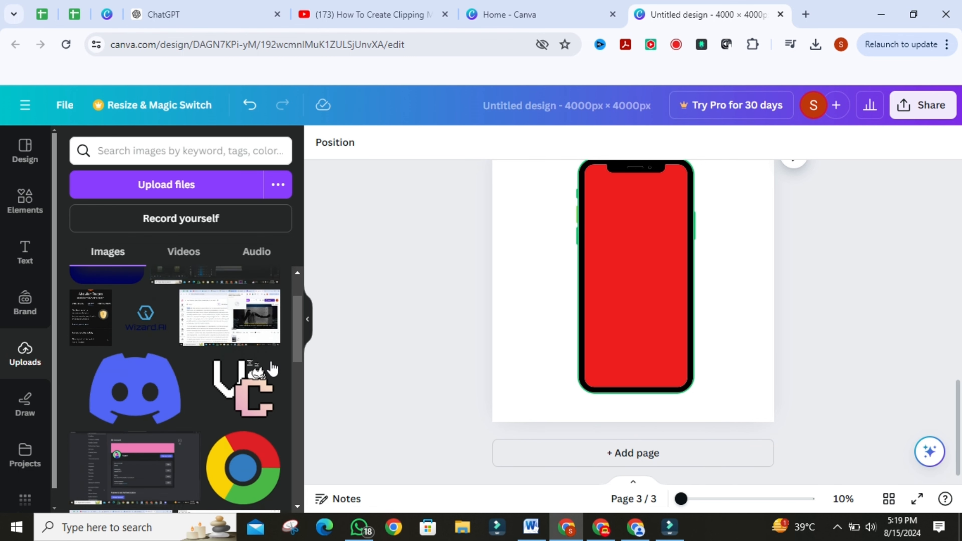
pyautogui.moveTo(90, 382); pyautogui.dragTo(603, 261)
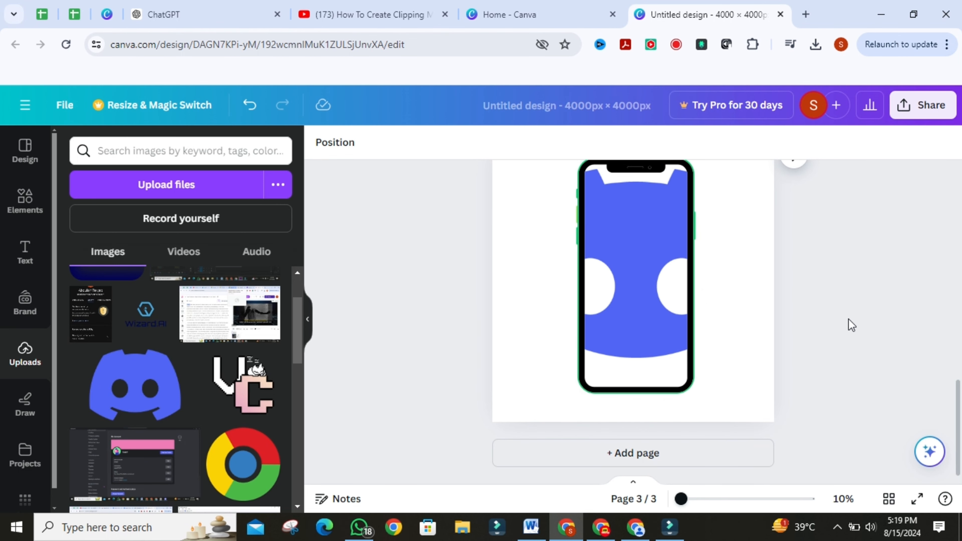
# Step: Add a fourth page and place the letter S frame on it from the frames results
pyautogui.click(655, 453)
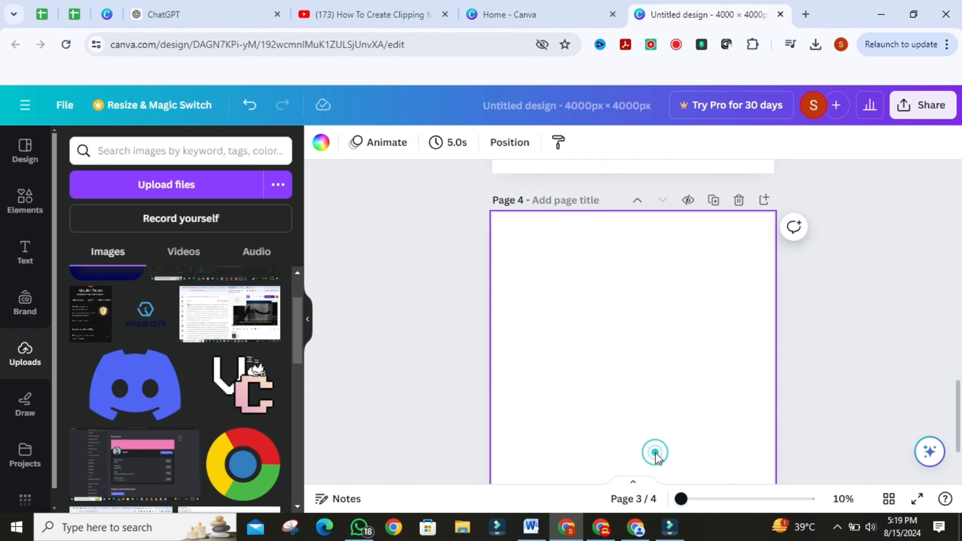
pyautogui.click(6, 197)
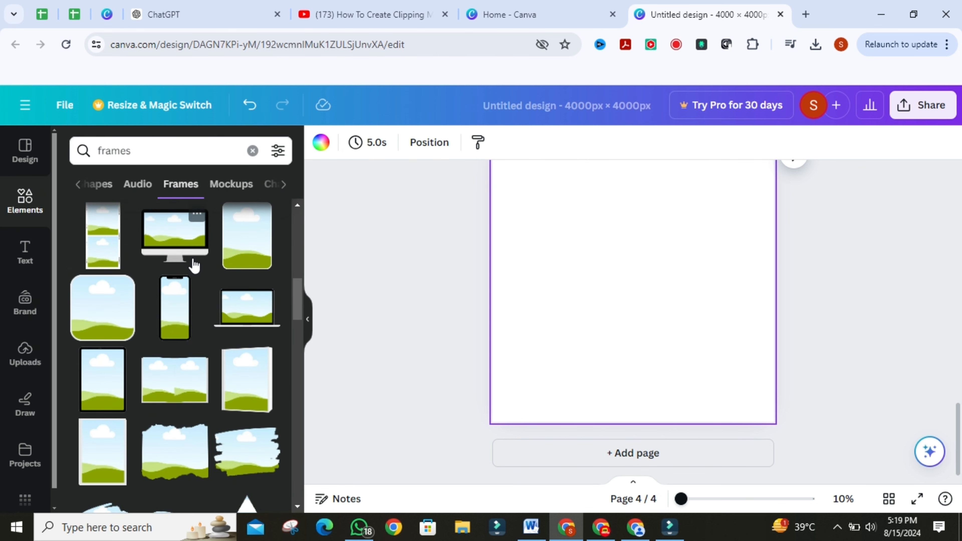
pyautogui.scroll(-5, 198, 258)
pyautogui.scroll(-3, 199, 258)
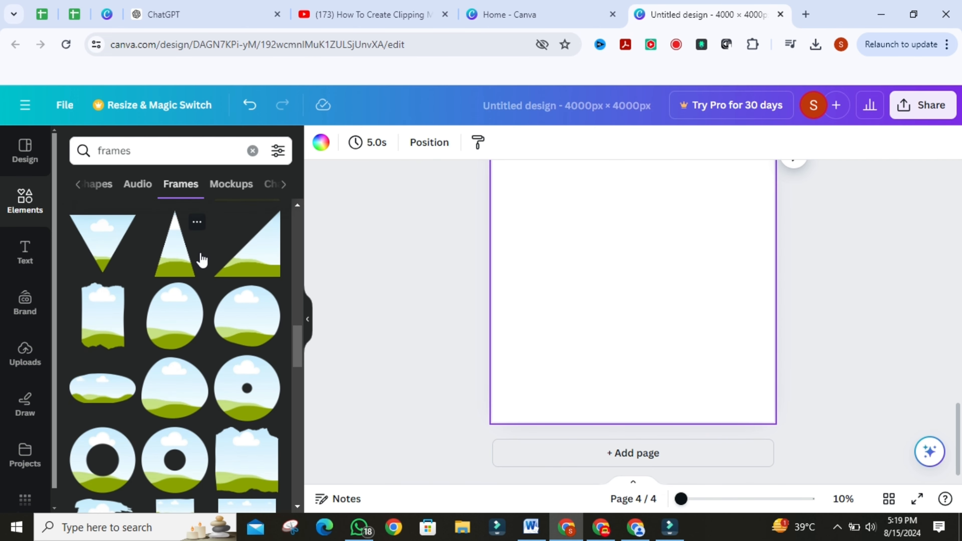
pyautogui.scroll(-3, 189, 313)
pyautogui.scroll(-5, 189, 320)
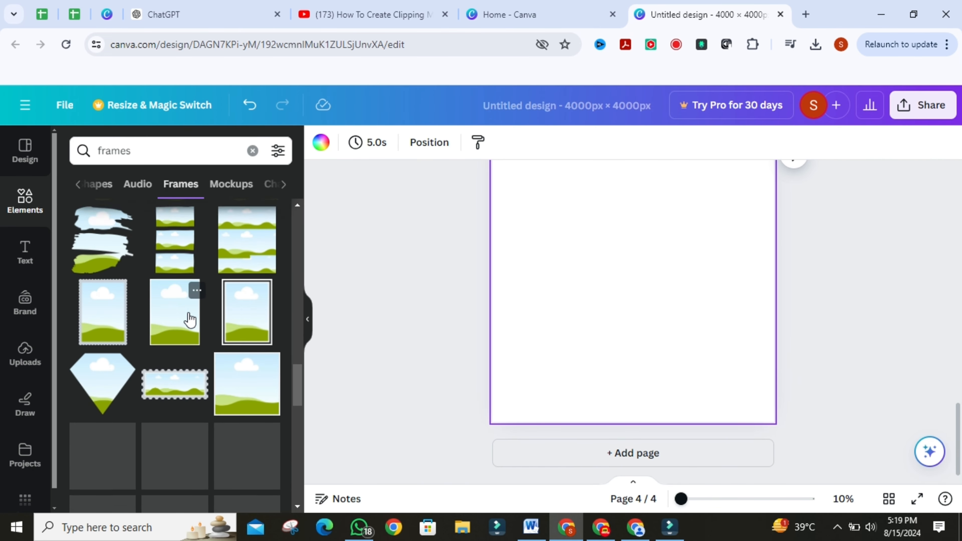
pyautogui.scroll(-6, 190, 317)
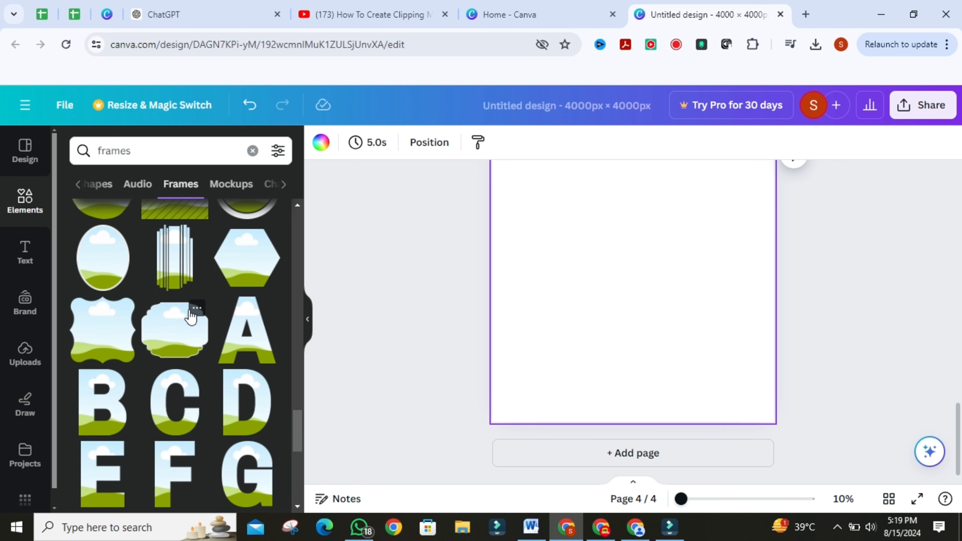
pyautogui.scroll(-3, 193, 318)
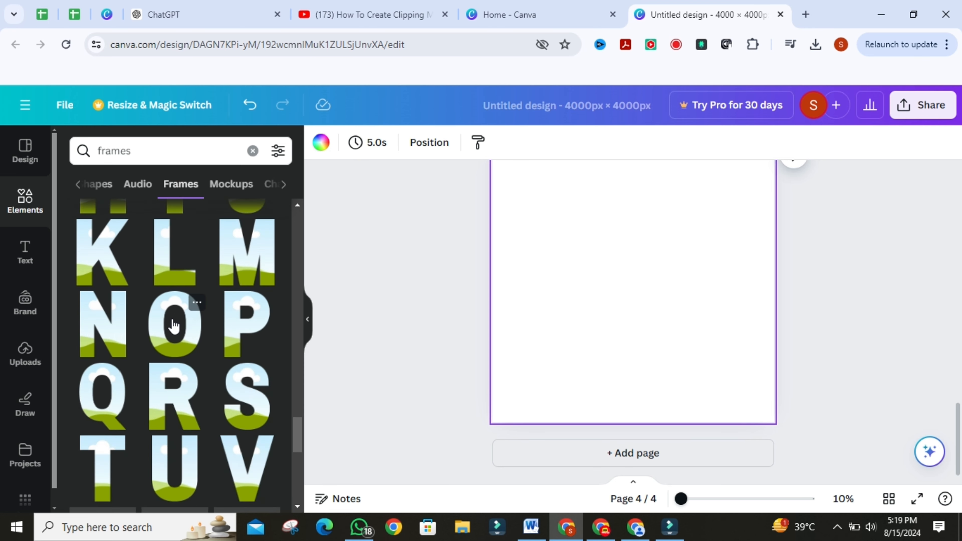
pyautogui.scroll(-2, 178, 322)
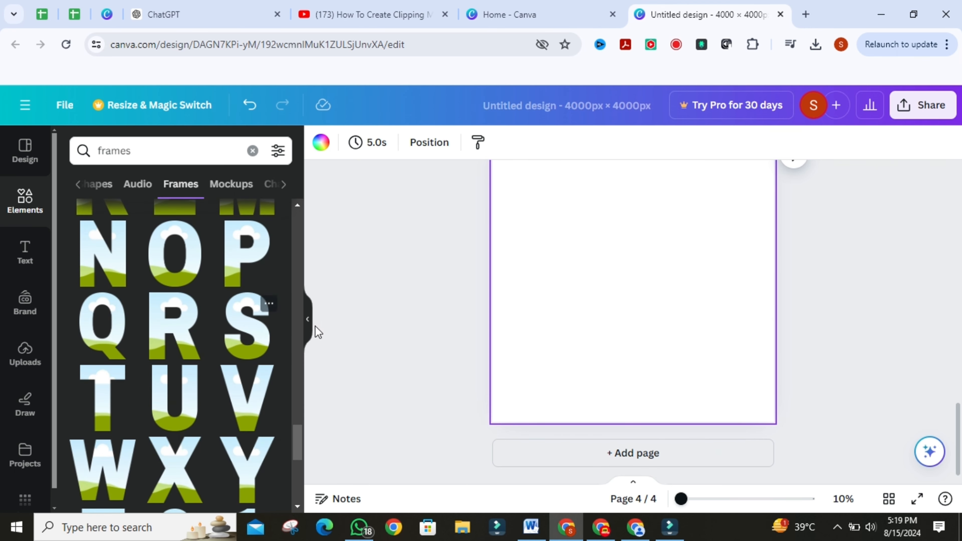
pyautogui.click(235, 319)
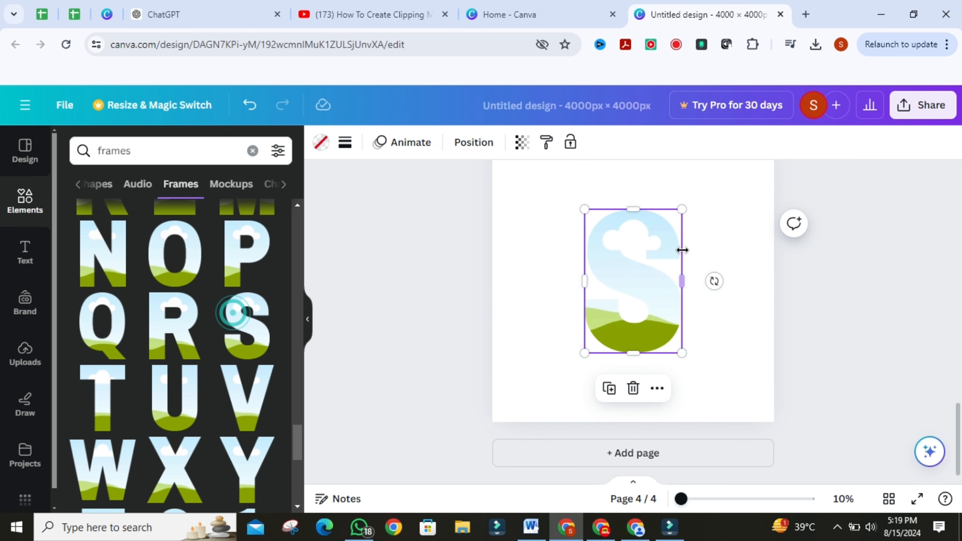
# Step: Enlarge the S letter frame from its top-right corner
pyautogui.click(687, 213)
pyautogui.click(652, 239)
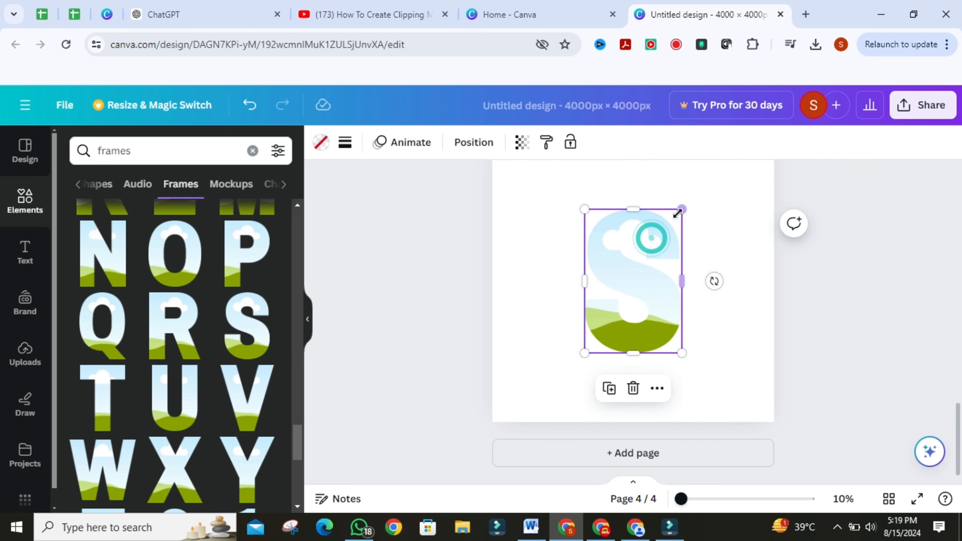
pyautogui.moveTo(679, 209); pyautogui.dragTo(699, 183)
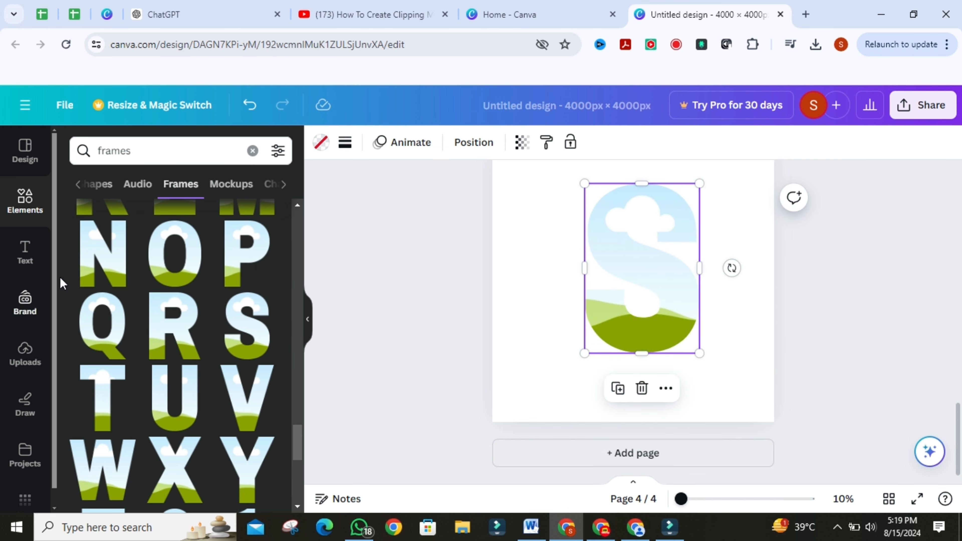
# Step: Fill the S letter frame with the recently used dark teal background photo
pyautogui.click(252, 151)
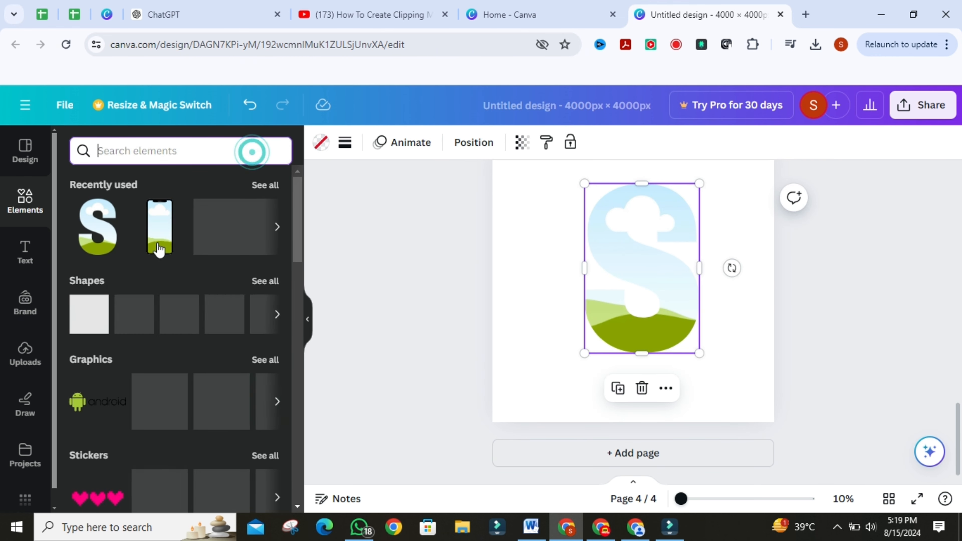
pyautogui.click(224, 263)
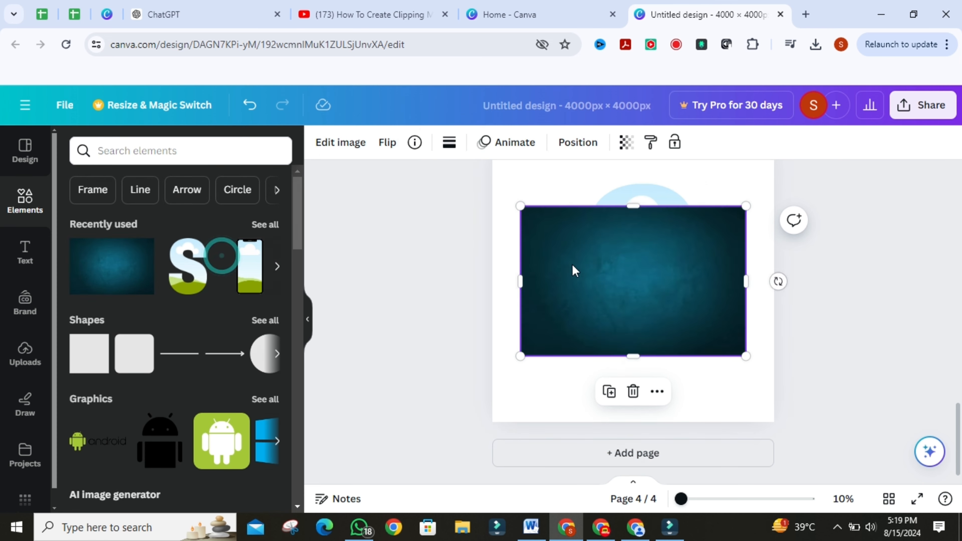
pyautogui.moveTo(573, 268); pyautogui.dragTo(602, 255)
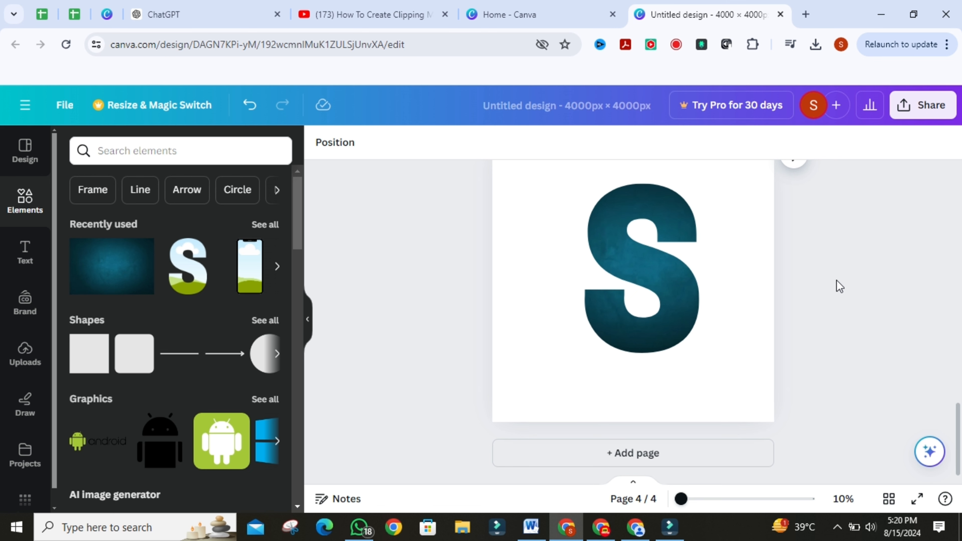
# Step: Add a fifth page, place a ring-shaped circle frame from the frames results on it, and enlarge it from its top-right corner
pyautogui.click(635, 444)
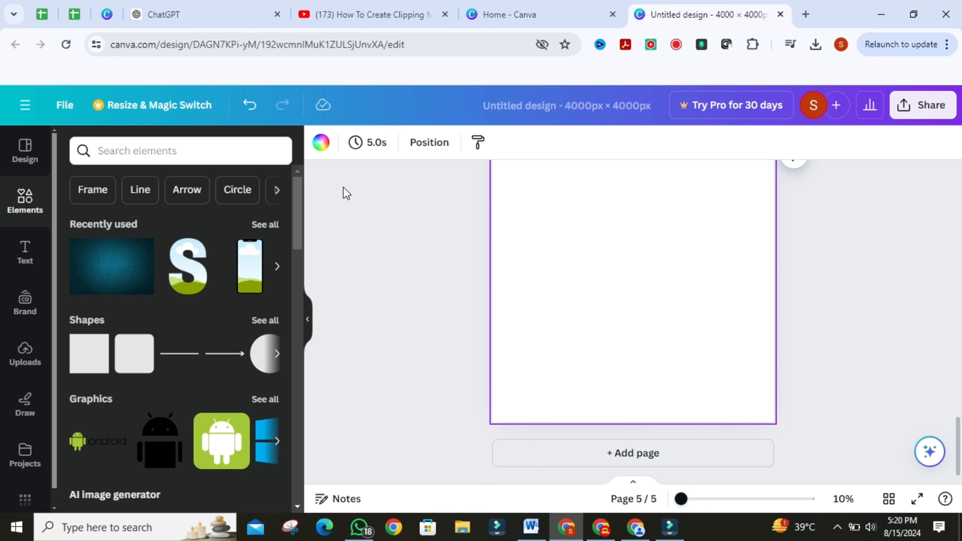
pyautogui.click(141, 159)
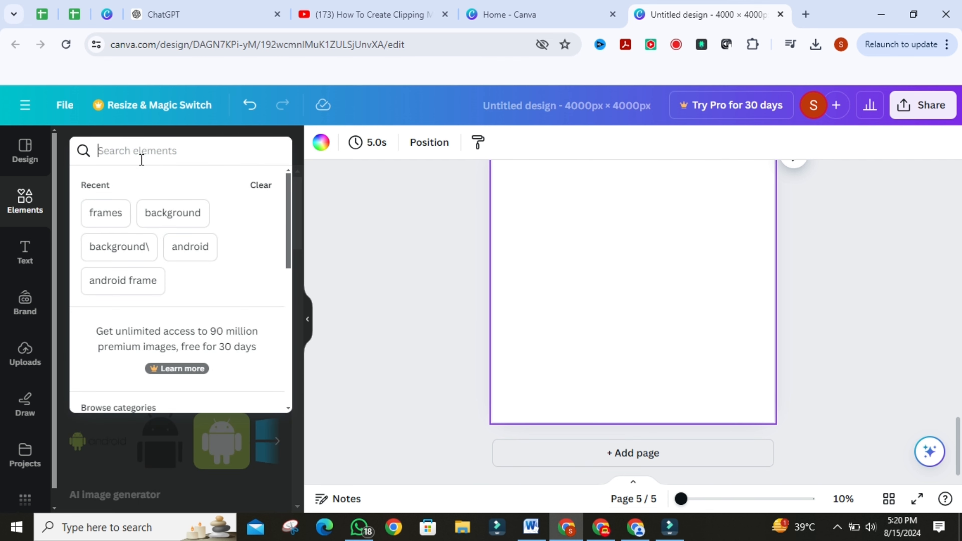
pyautogui.write('frames')
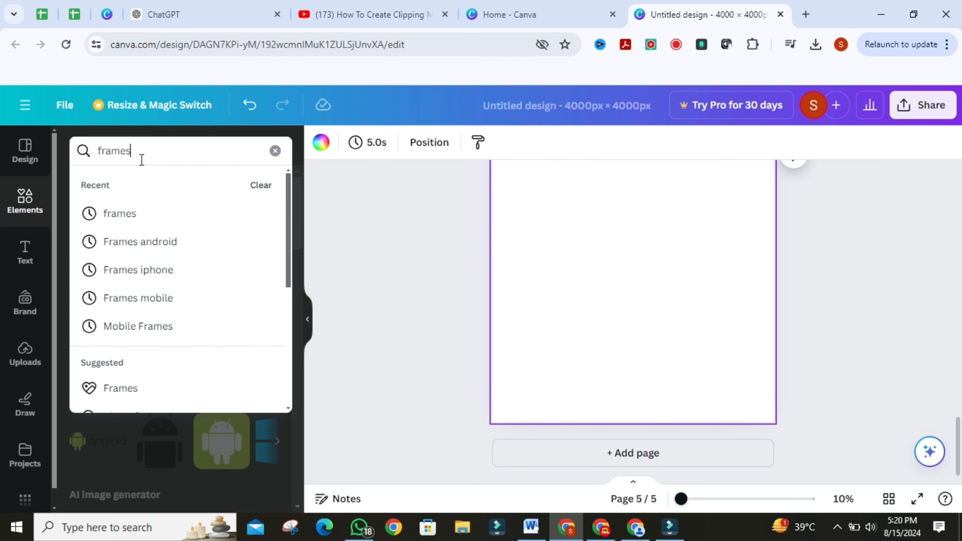
pyautogui.press('Return')
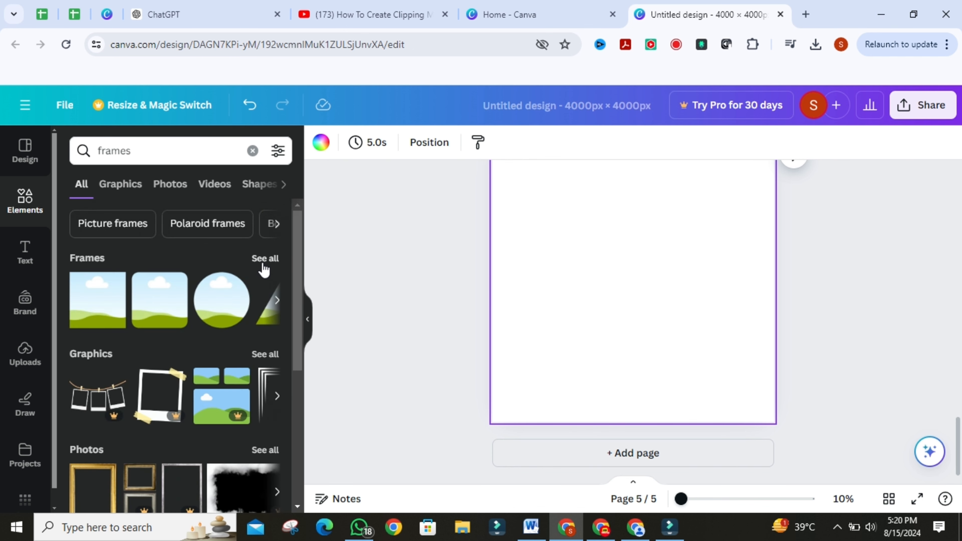
pyautogui.click(263, 262)
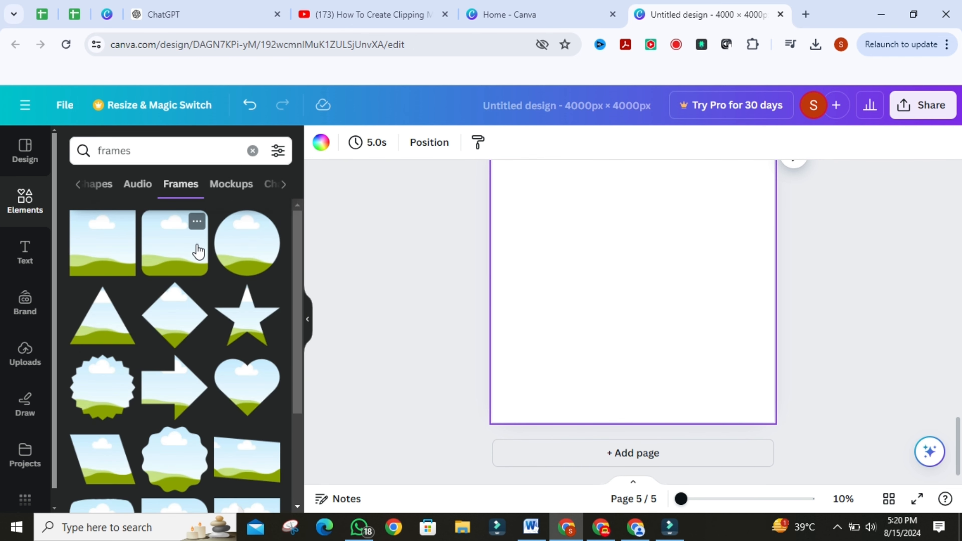
pyautogui.scroll(-10, 198, 251)
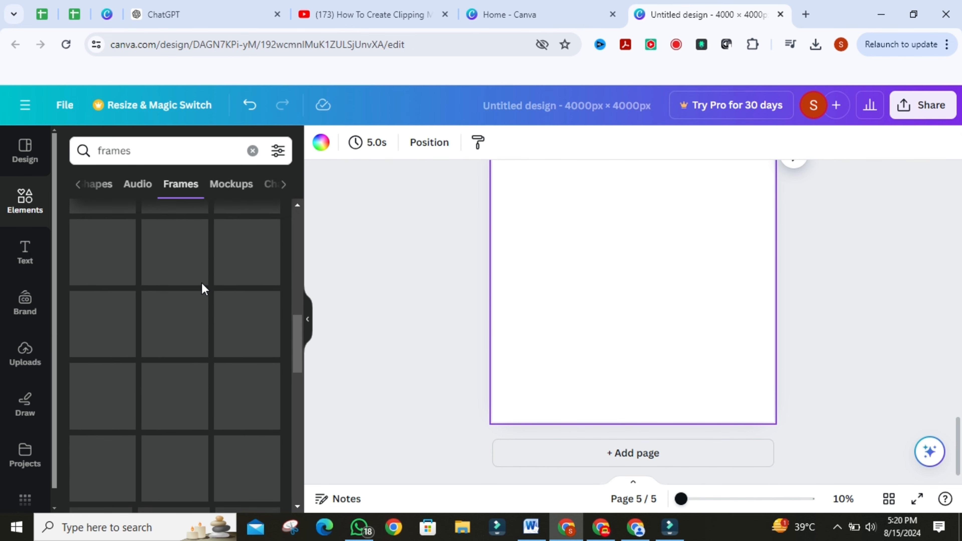
pyautogui.scroll(-5, 204, 292)
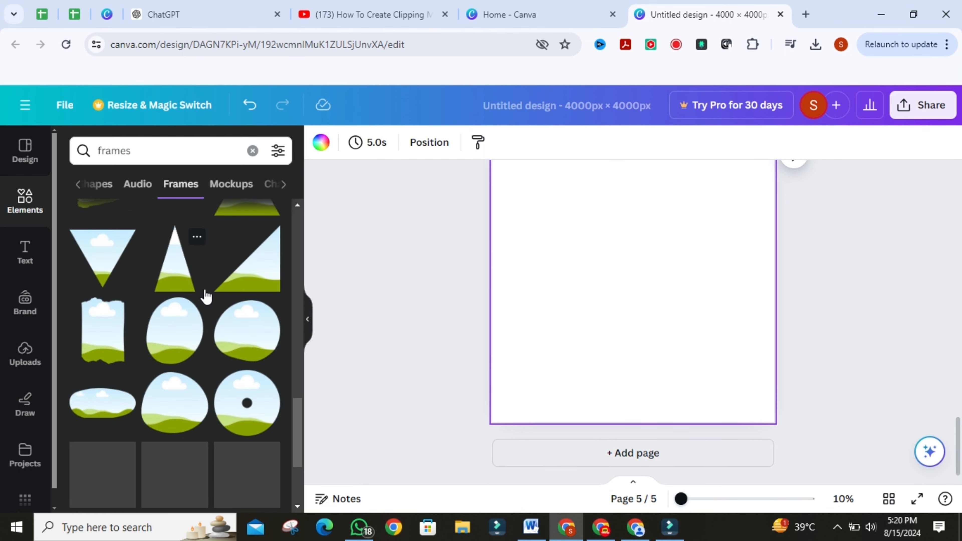
pyautogui.scroll(-4, 204, 308)
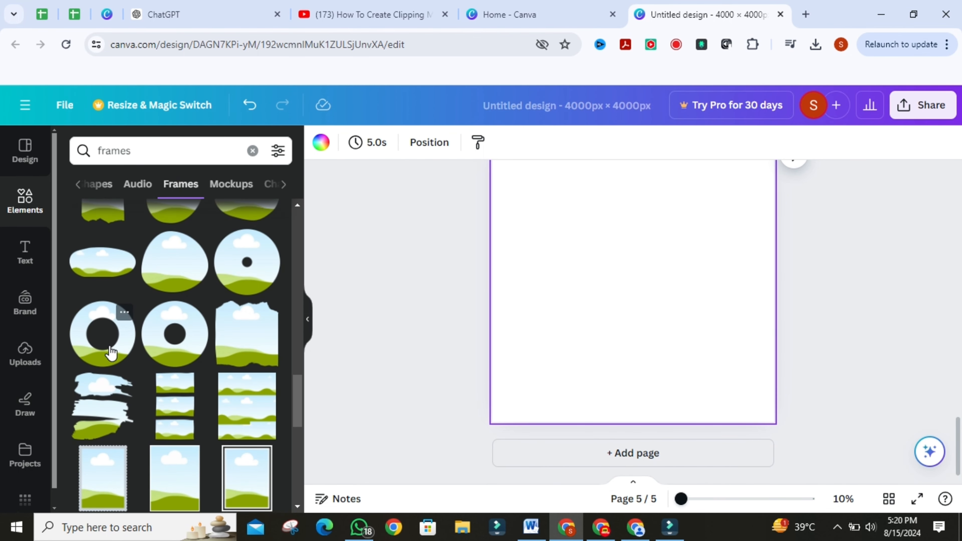
pyautogui.click(112, 351)
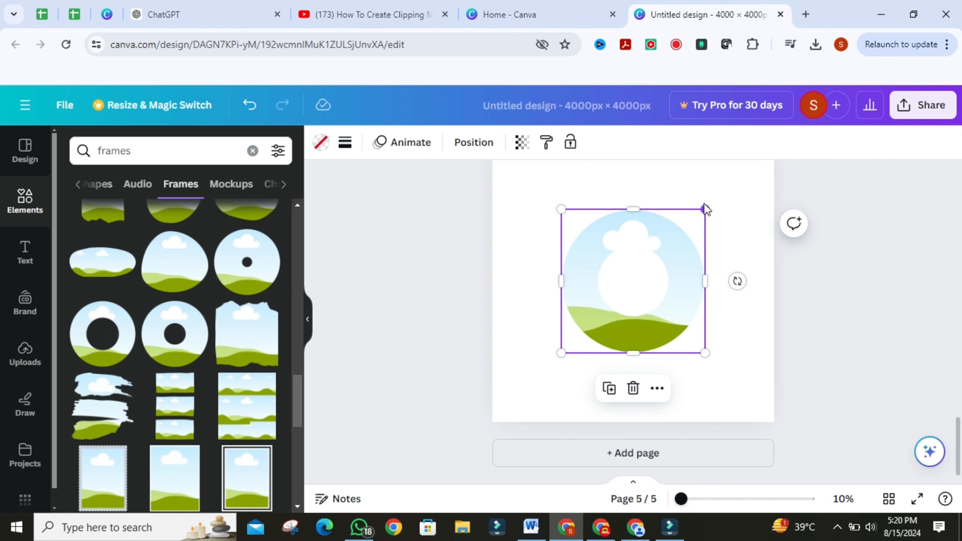
pyautogui.moveTo(704, 209); pyautogui.dragTo(741, 173)
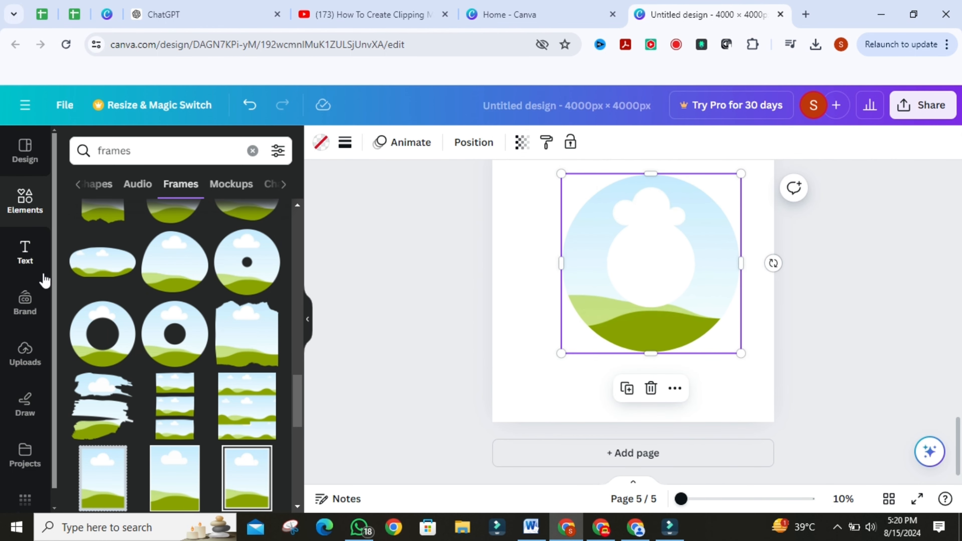
# Step: Fill the ring frame with the recently used dark teal background photo
pyautogui.click(252, 151)
pyautogui.click(165, 244)
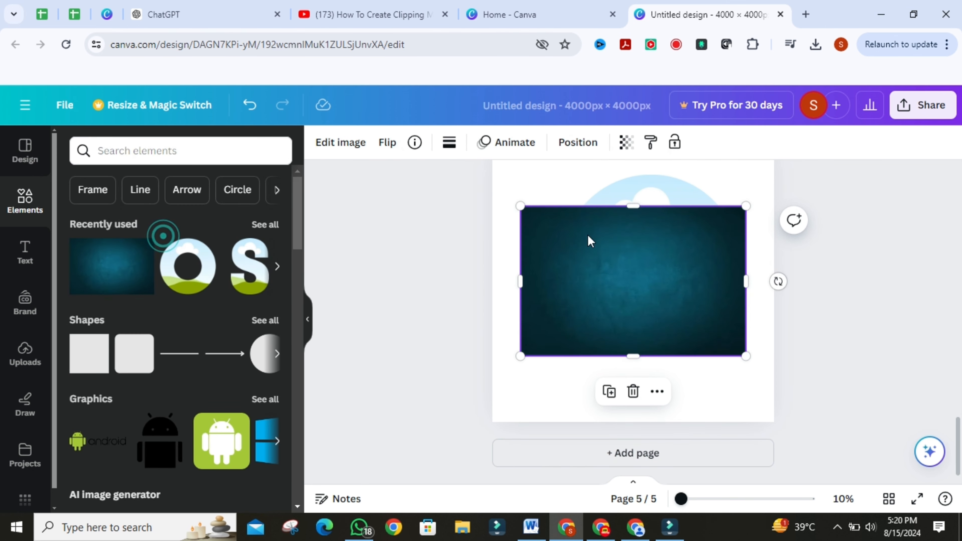
pyautogui.moveTo(622, 240); pyautogui.dragTo(677, 227)
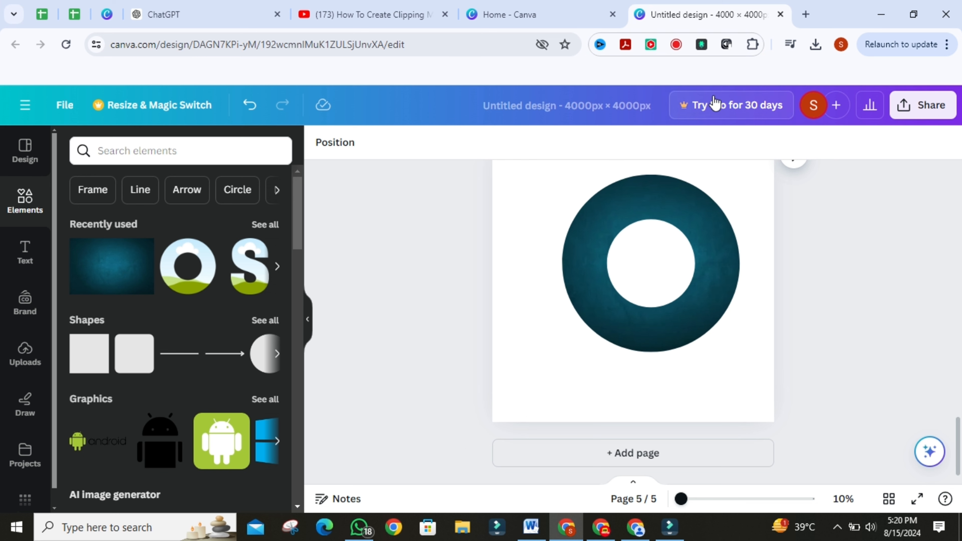
# Step: Move the filled ring frame slightly down and to the left on the fifth page
pyautogui.scroll(3, 899, 244)
pyautogui.scroll(-1, 878, 244)
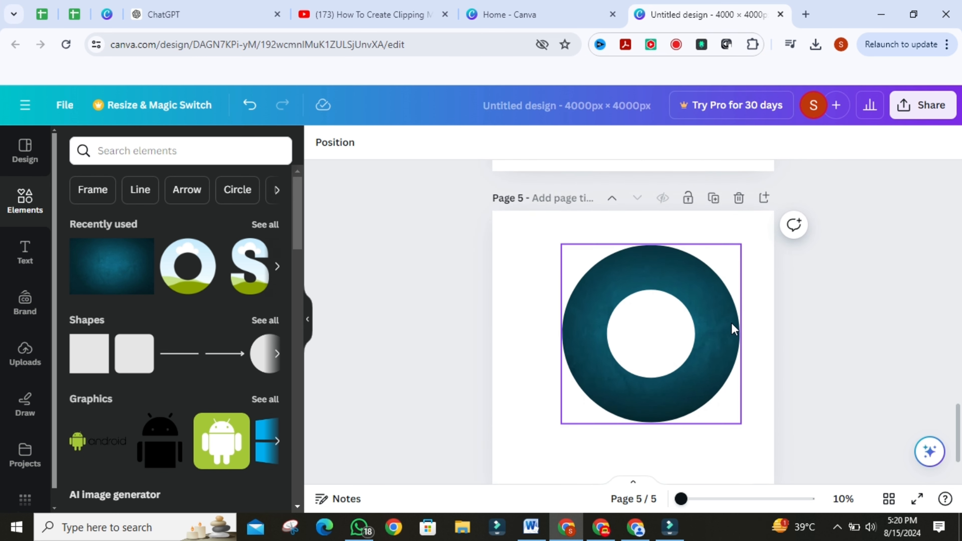
pyautogui.moveTo(731, 322); pyautogui.dragTo(711, 350)
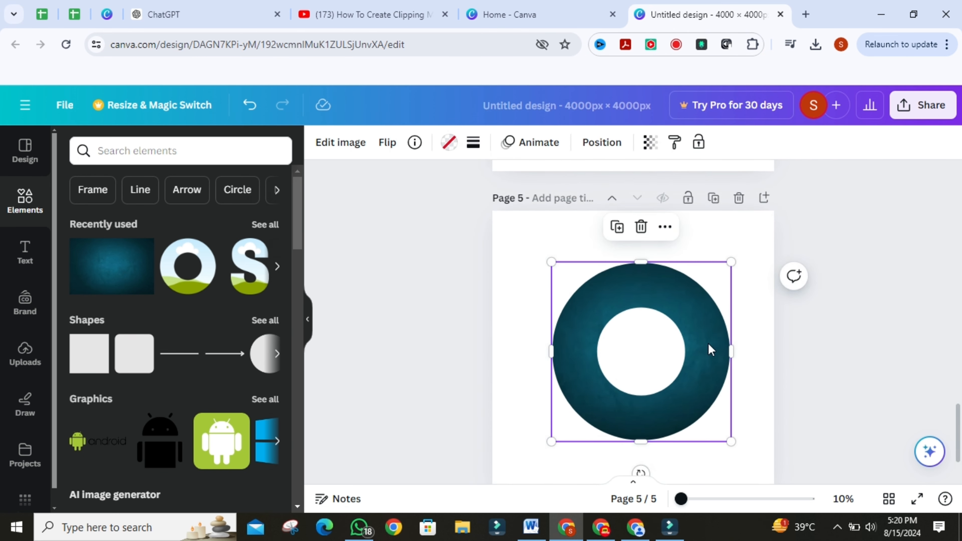
# Step: Open the download options for the design from the share menu
pyautogui.scroll(1, 819, 288)
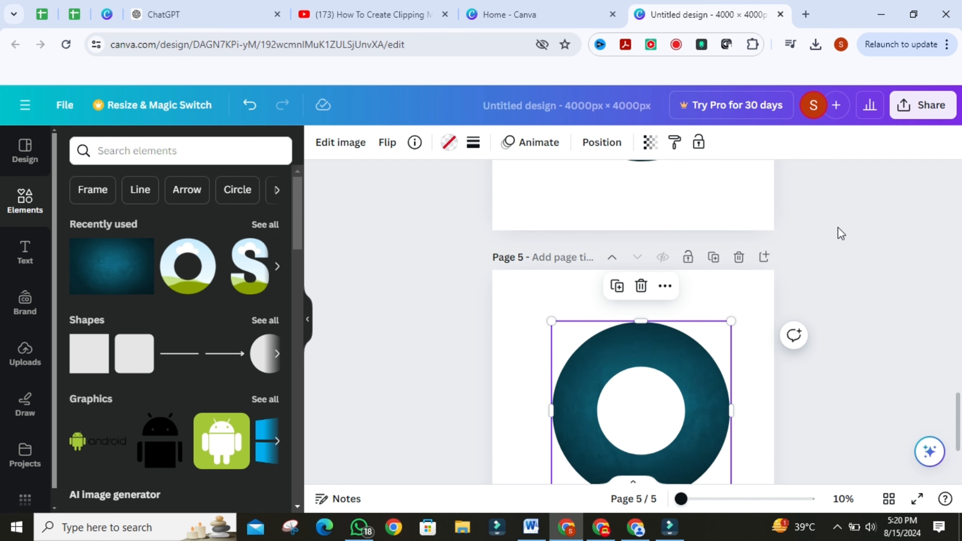
pyautogui.click(921, 114)
pyautogui.scroll(-3, 753, 451)
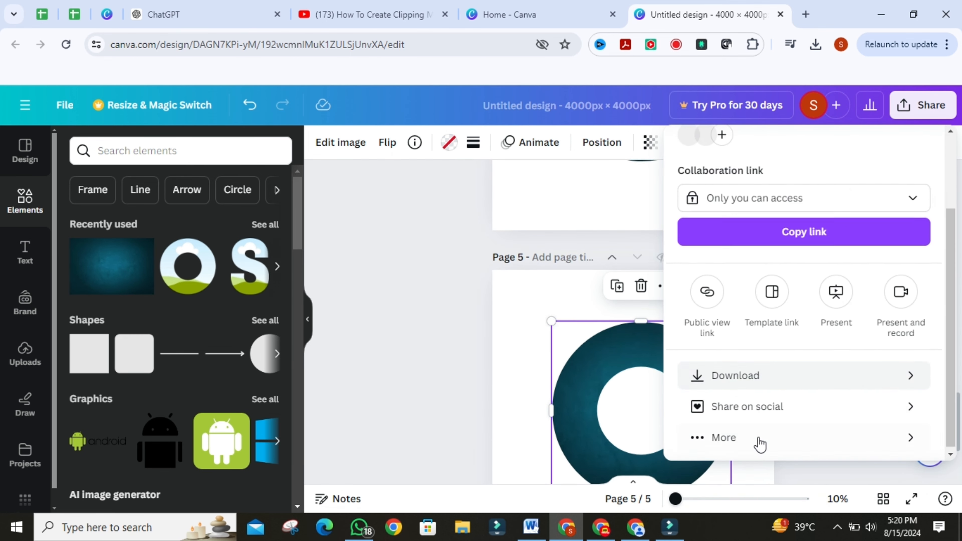
pyautogui.click(747, 384)
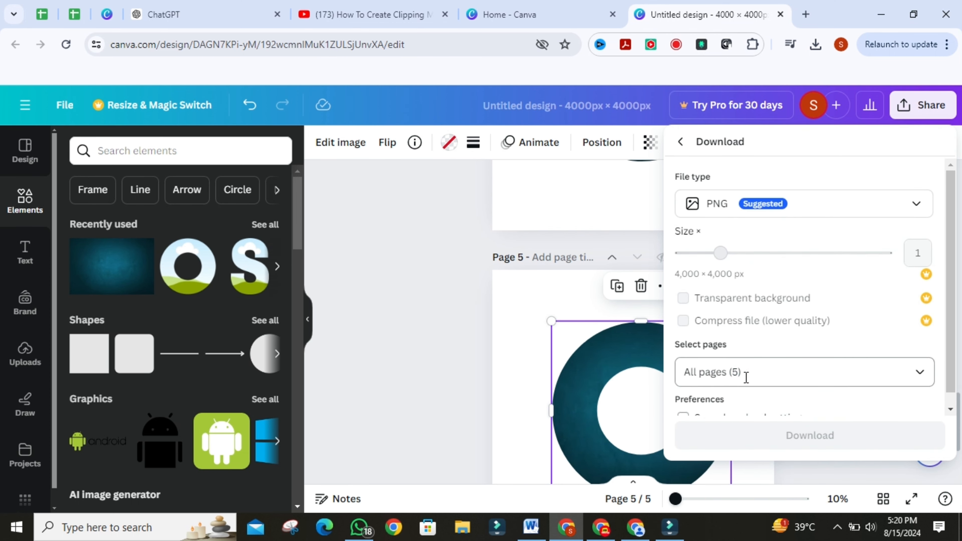